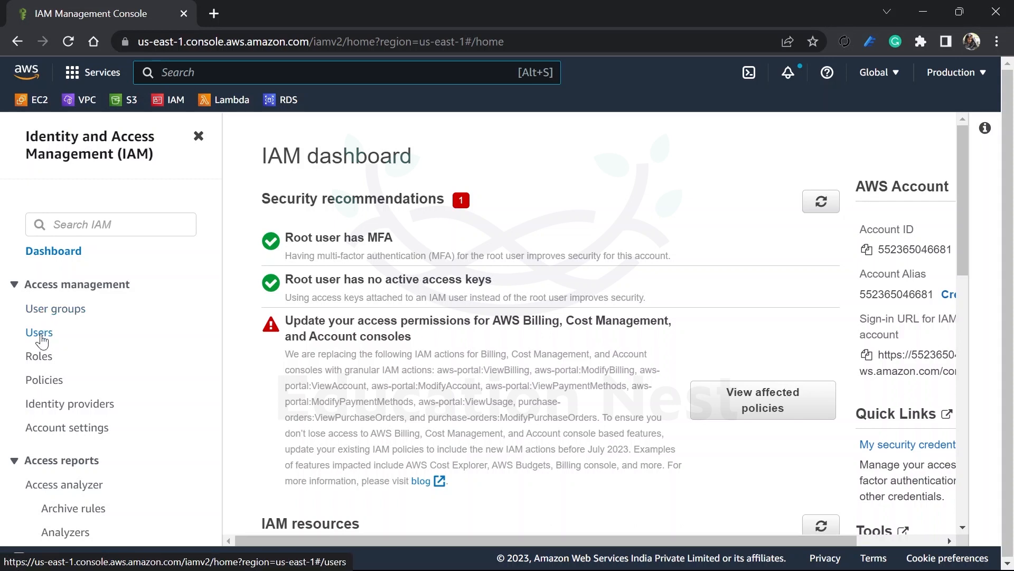
Step: Open the IAM users list and start creating a user with the user name demouser
click(39, 333)
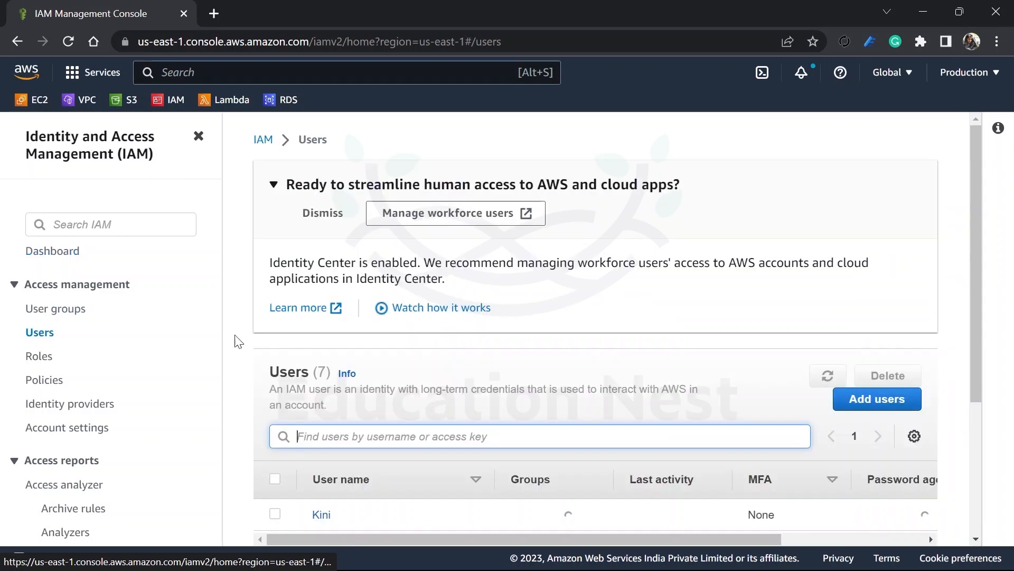
scroll(527, 401, down, 1)
scroll(528, 401, down, 2)
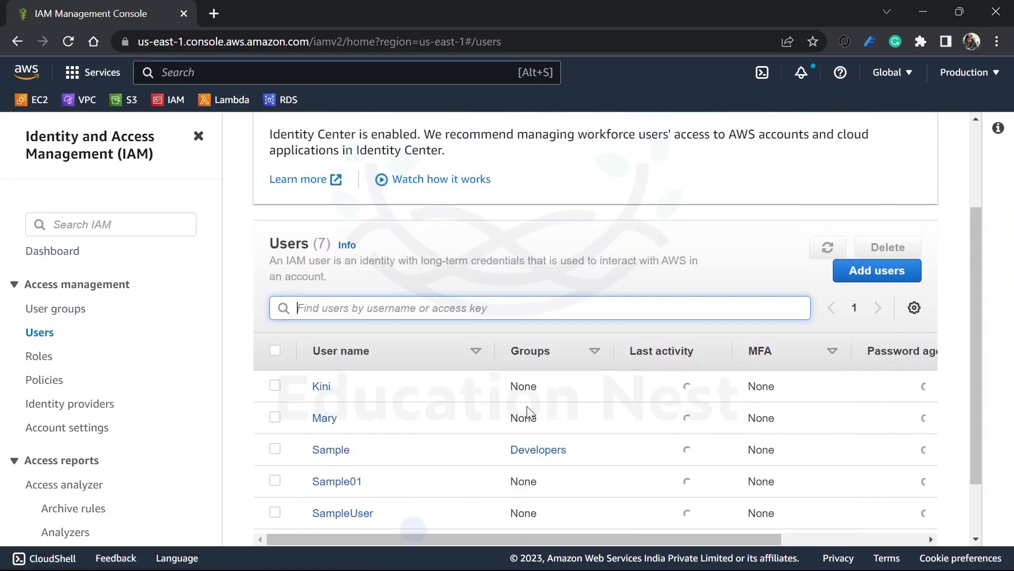
scroll(528, 406, up, 3)
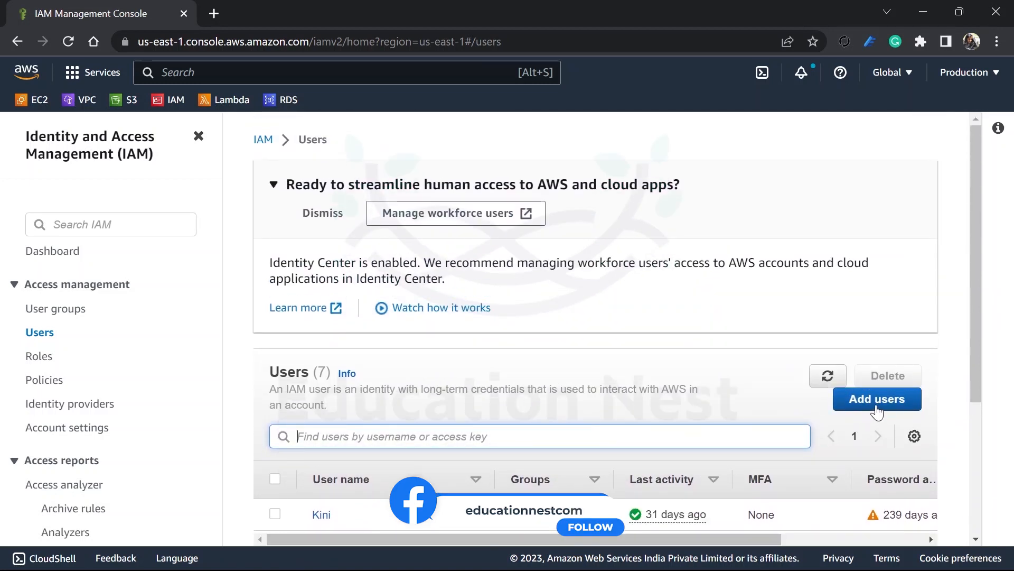
click(875, 407)
click(598, 293)
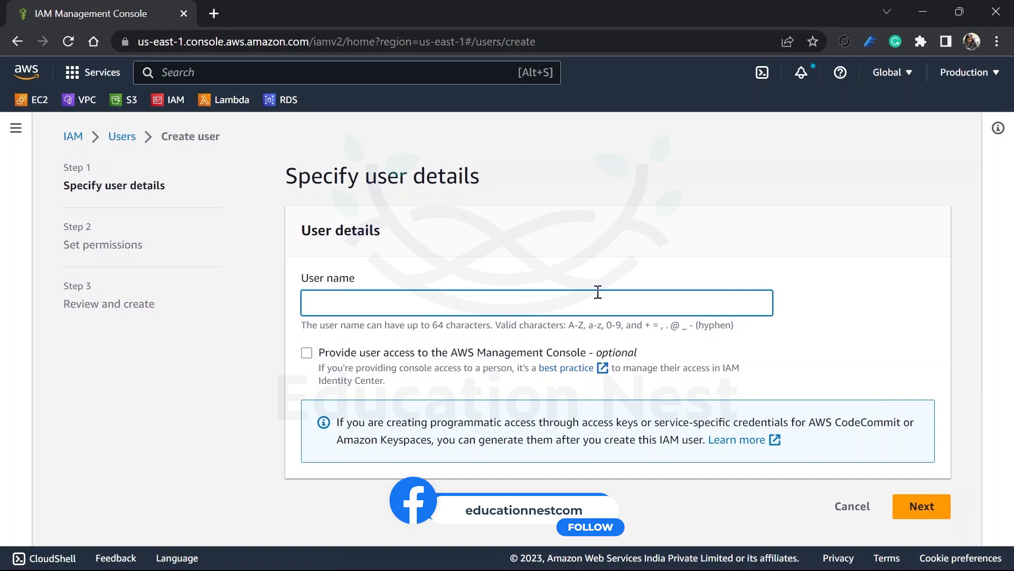
text(demouser)
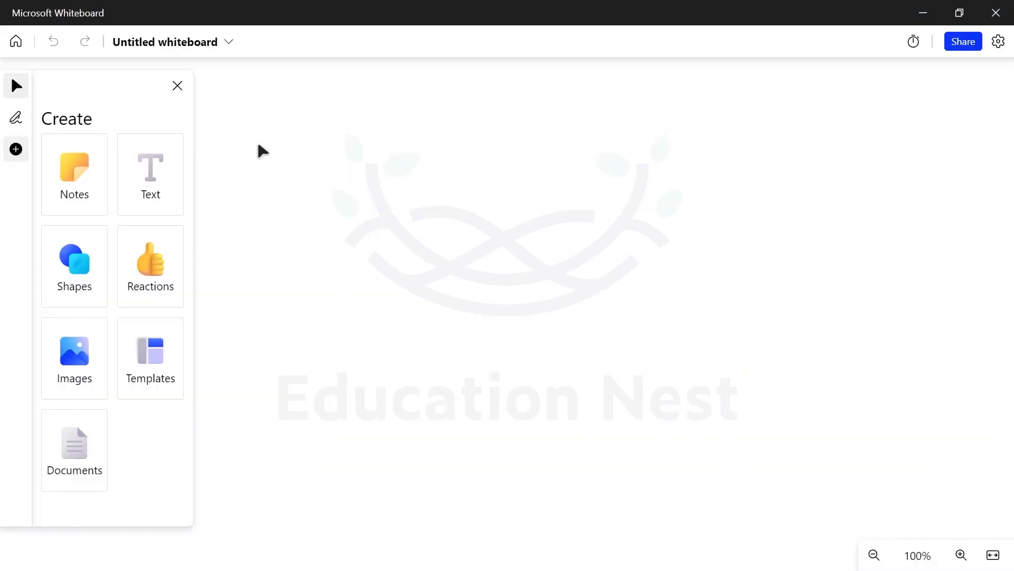
Step: Switch to Microsoft Whiteboard and handwrite the heading "Access AWS Services" in blue ink
click(18, 122)
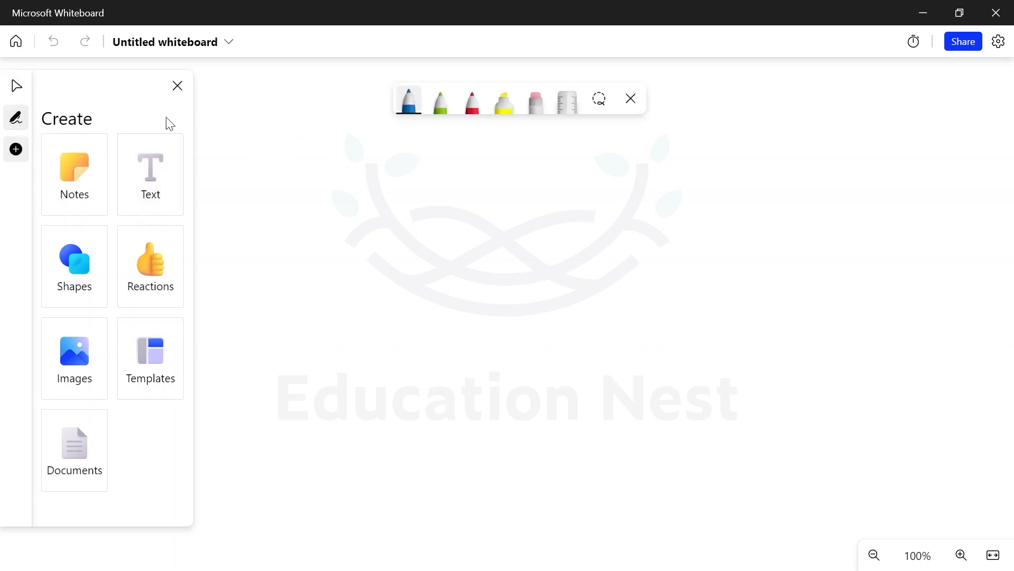
drag(429, 199, 446, 199)
drag(432, 183, 474, 168)
drag(490, 169, 479, 196)
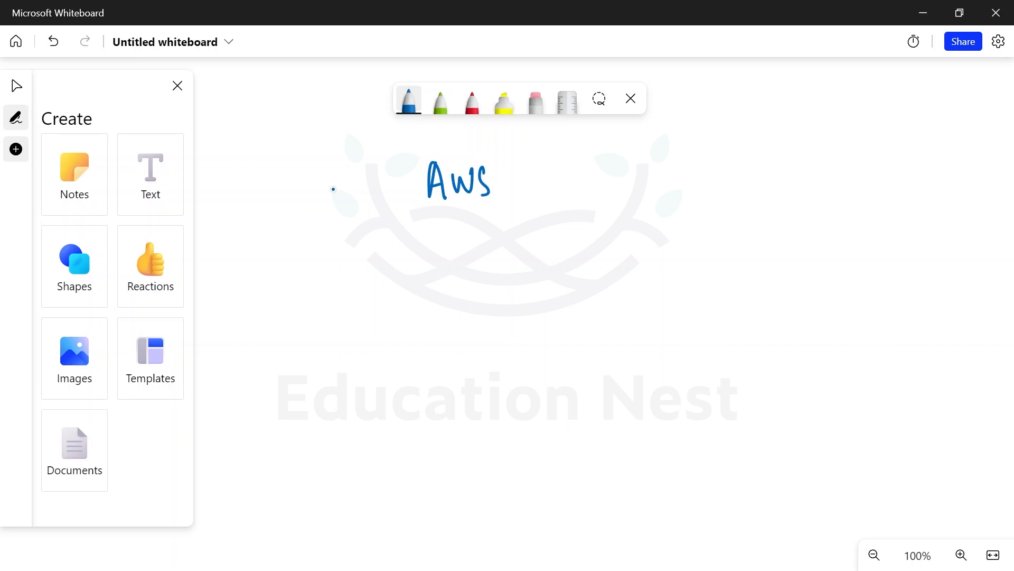
mouse_move(293, 200)
mouse_down()
mouse_move(307, 201)
mouse_move(311, 186)
mouse_up()
mouse_move(320, 182)
mouse_down()
mouse_move(317, 200)
mouse_move(330, 200)
mouse_up()
mouse_move(338, 193)
mouse_down()
mouse_move(349, 185)
mouse_move(350, 201)
mouse_up()
drag(366, 182, 362, 202)
mouse_move(533, 196)
mouse_down()
mouse_move(607, 179)
mouse_move(647, 194)
mouse_up()
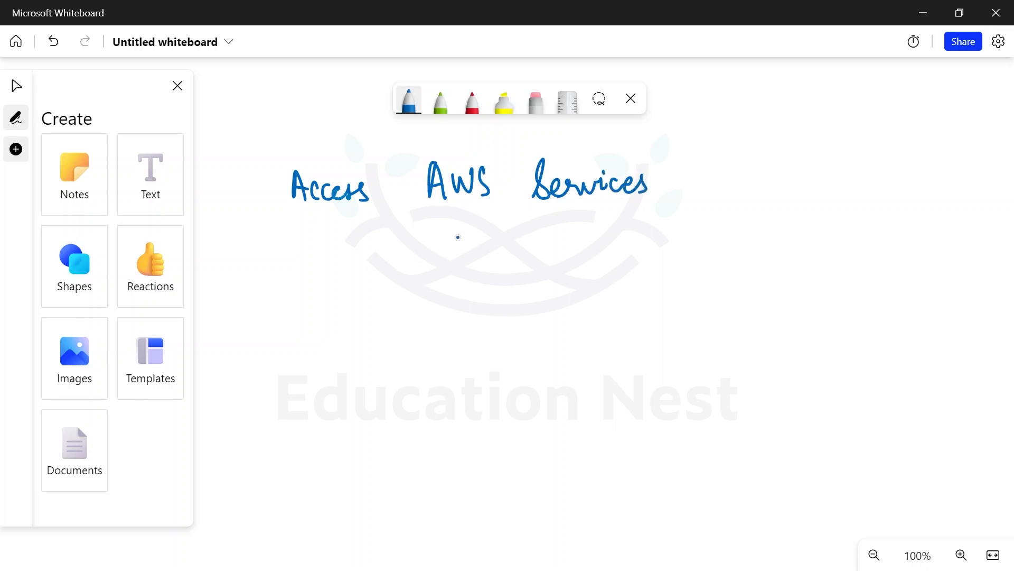
Step: Handwrite the first list item "i) Management Console → browser" in blue below the heading
mouse_move(358, 267)
mouse_down()
mouse_move(355, 291)
mouse_move(369, 293)
mouse_move(414, 267)
mouse_move(474, 273)
mouse_move(479, 301)
mouse_move(502, 277)
mouse_move(569, 260)
mouse_move(607, 253)
mouse_move(621, 269)
mouse_move(669, 267)
mouse_up()
click(355, 253)
mouse_move(670, 265)
mouse_down()
mouse_move(675, 242)
mouse_move(678, 271)
mouse_up()
drag(679, 264, 694, 267)
click(696, 262)
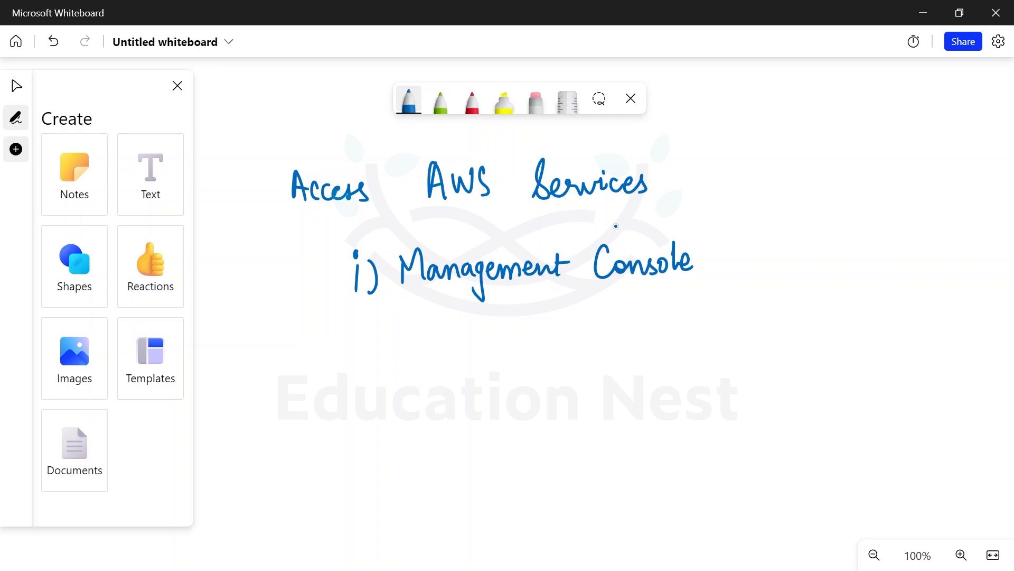
drag(708, 262, 745, 261)
drag(732, 250, 732, 267)
mouse_move(782, 242)
mouse_down()
mouse_move(795, 264)
mouse_move(862, 257)
mouse_move(875, 272)
mouse_move(901, 272)
mouse_up()
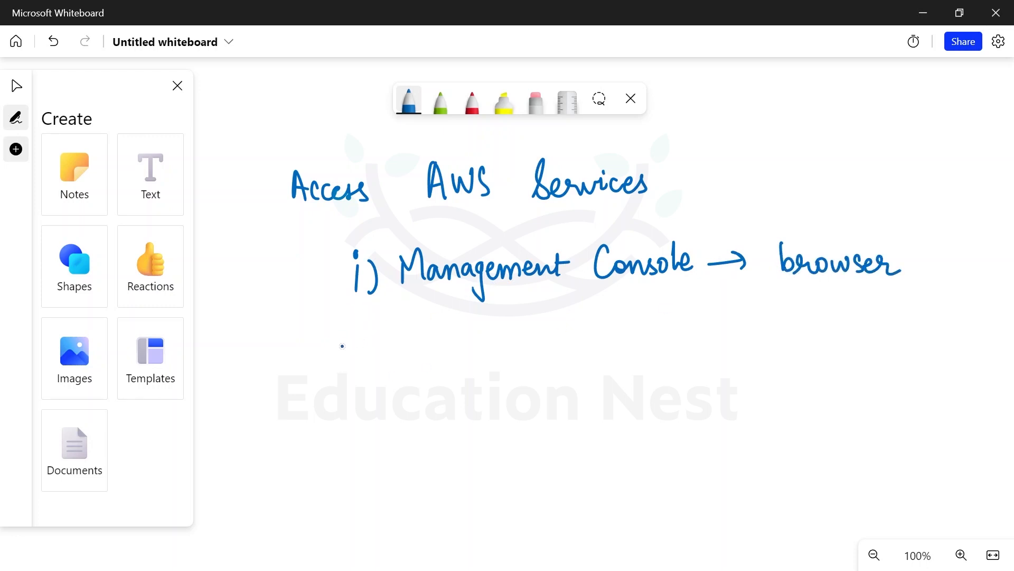
Step: Handwrite the second list item "ii) SDK → code → Developing on AWS" and underline "code"
drag(348, 328, 349, 350)
drag(359, 327, 359, 348)
drag(343, 313, 340, 326)
drag(368, 323, 372, 357)
mouse_move(432, 316)
mouse_down()
mouse_move(417, 346)
mouse_move(455, 342)
mouse_move(445, 349)
mouse_up()
mouse_move(463, 321)
mouse_down()
mouse_move(463, 348)
mouse_move(481, 346)
mouse_up()
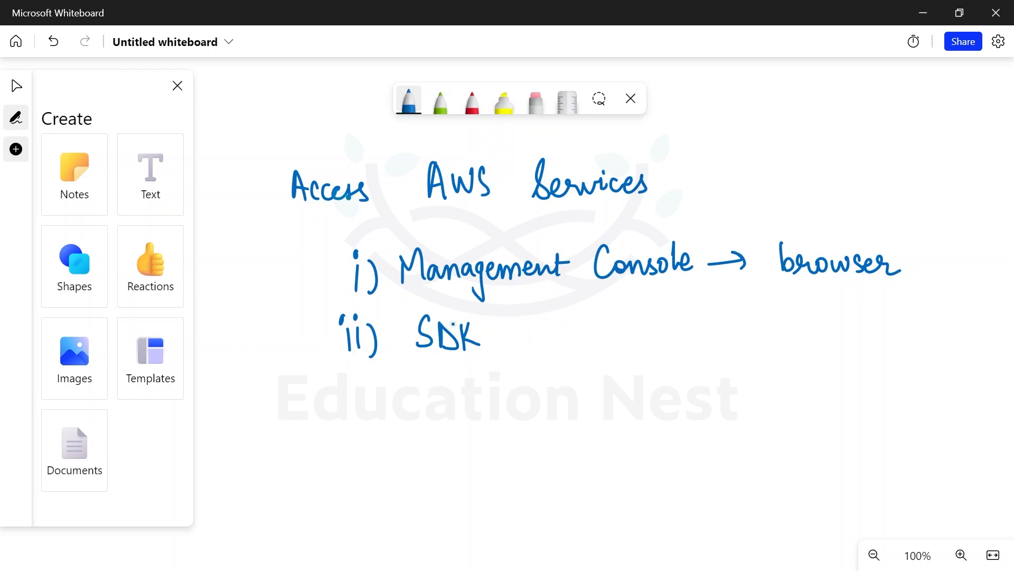
mouse_move(509, 337)
mouse_down()
mouse_move(596, 344)
mouse_move(611, 327)
mouse_move(639, 340)
mouse_up()
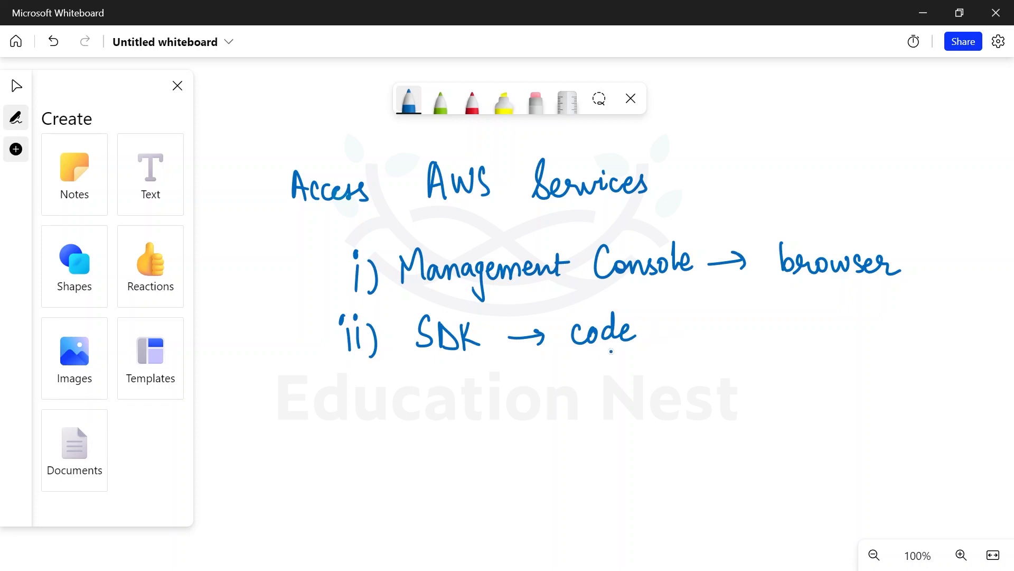
drag(578, 355, 636, 352)
mouse_move(669, 340)
mouse_down()
mouse_move(846, 333)
mouse_move(875, 369)
mouse_up()
mouse_move(898, 332)
mouse_down()
mouse_move(919, 344)
mouse_move(971, 321)
mouse_move(975, 344)
mouse_up()
Step: Handwrite the third list item "iii) CLI → command" in blue below the SDK item
mouse_move(344, 388)
mouse_down()
mouse_move(339, 409)
mouse_move(354, 408)
mouse_up()
drag(359, 391, 376, 422)
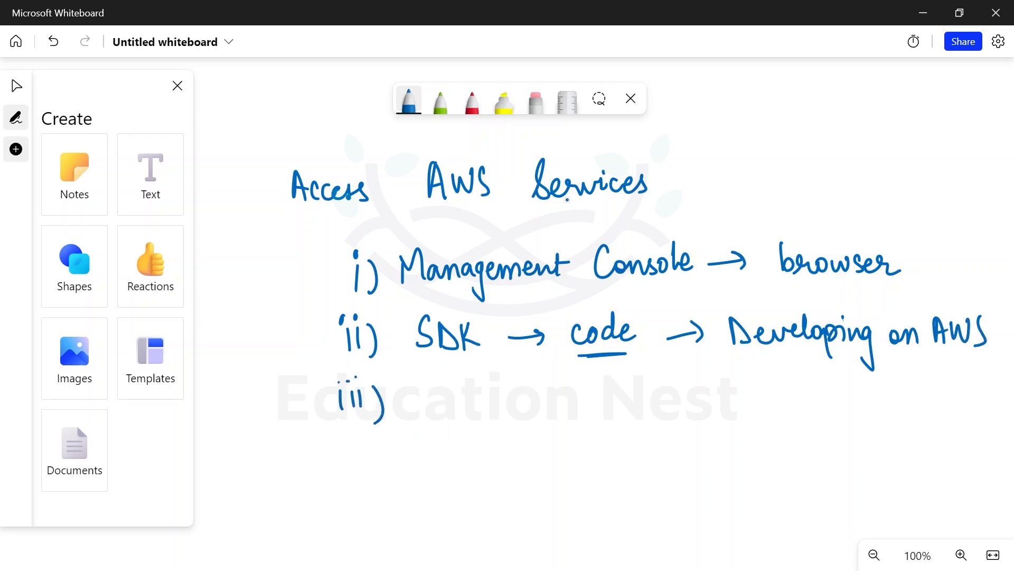
drag(445, 387, 447, 417)
drag(456, 388, 473, 416)
mouse_move(483, 389)
mouse_down()
mouse_move(483, 417)
mouse_move(545, 412)
mouse_up()
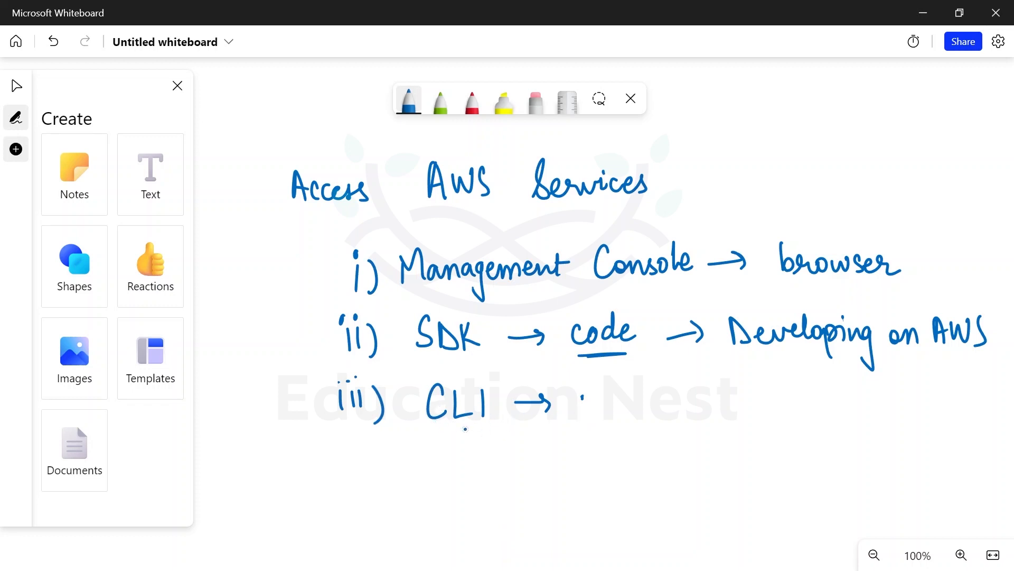
mouse_move(590, 401)
mouse_down()
mouse_move(592, 412)
mouse_move(692, 404)
mouse_move(698, 375)
mouse_up()
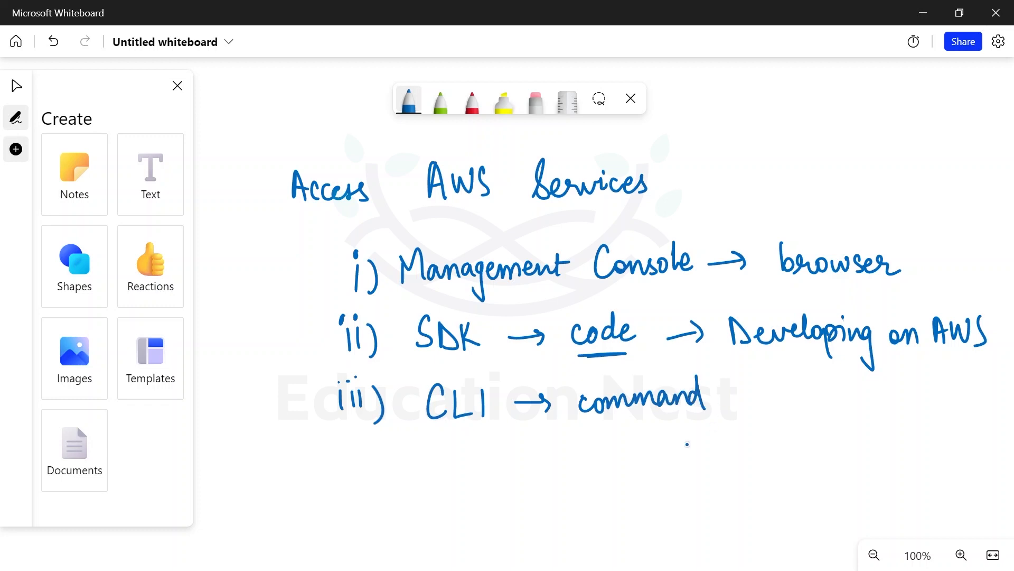
Step: Tick the Management Console item in blue and handwrite "username password" beside it in green ink
mouse_move(295, 267)
mouse_down()
mouse_move(315, 275)
mouse_move(352, 240)
mouse_move(299, 285)
mouse_up()
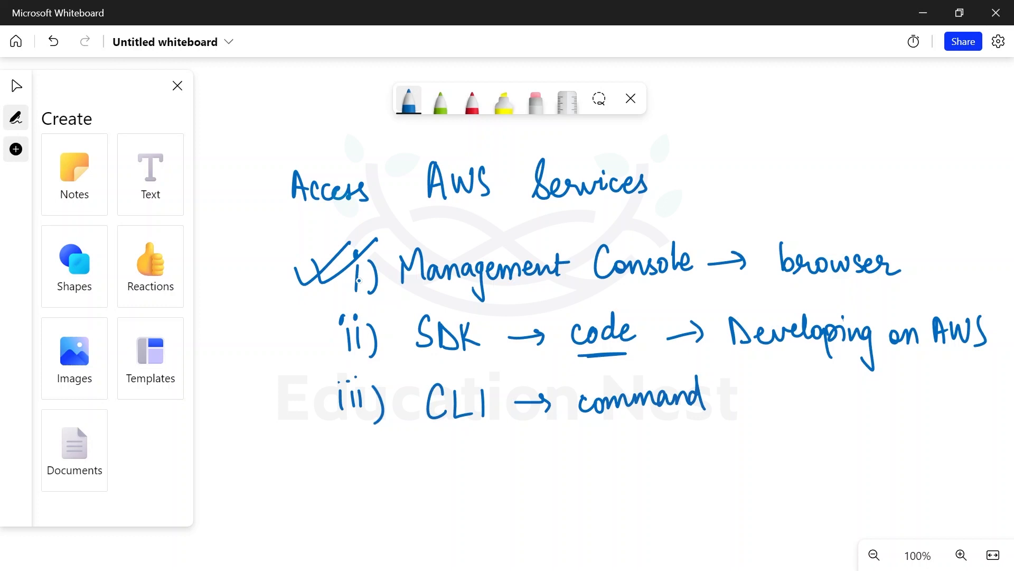
click(177, 85)
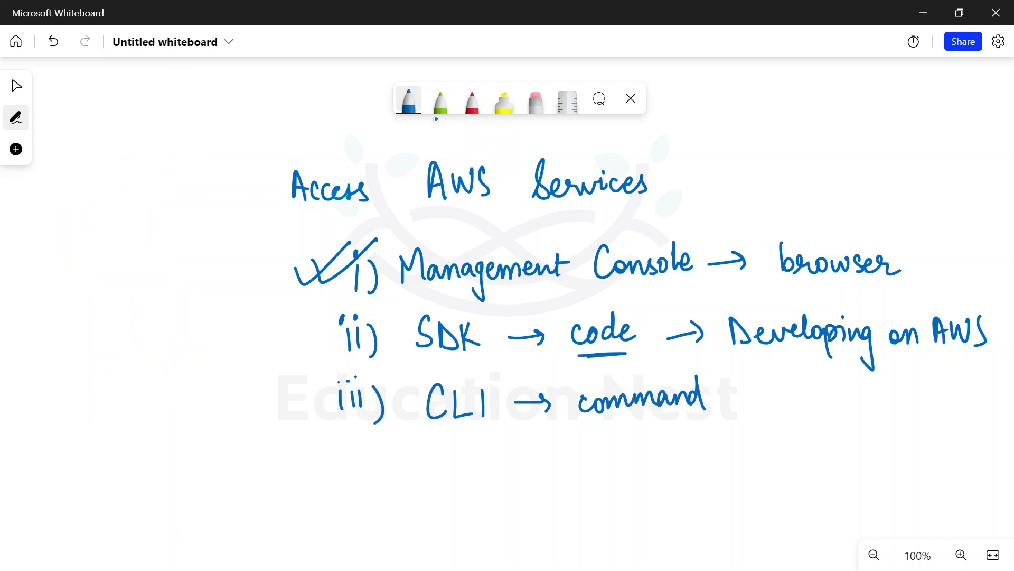
click(440, 102)
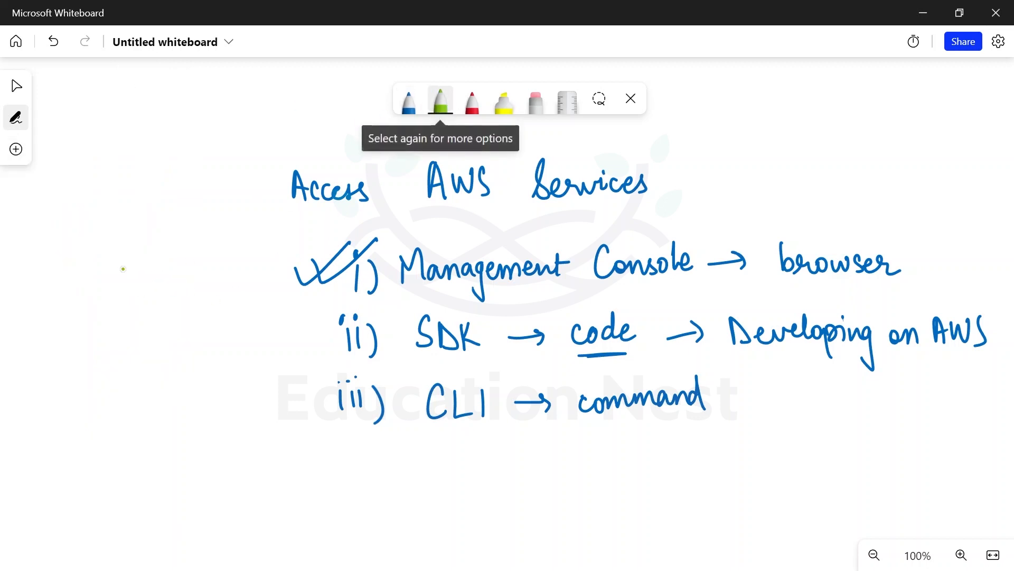
mouse_move(129, 257)
mouse_down()
mouse_move(133, 276)
mouse_move(175, 257)
mouse_move(231, 262)
mouse_move(254, 249)
mouse_up()
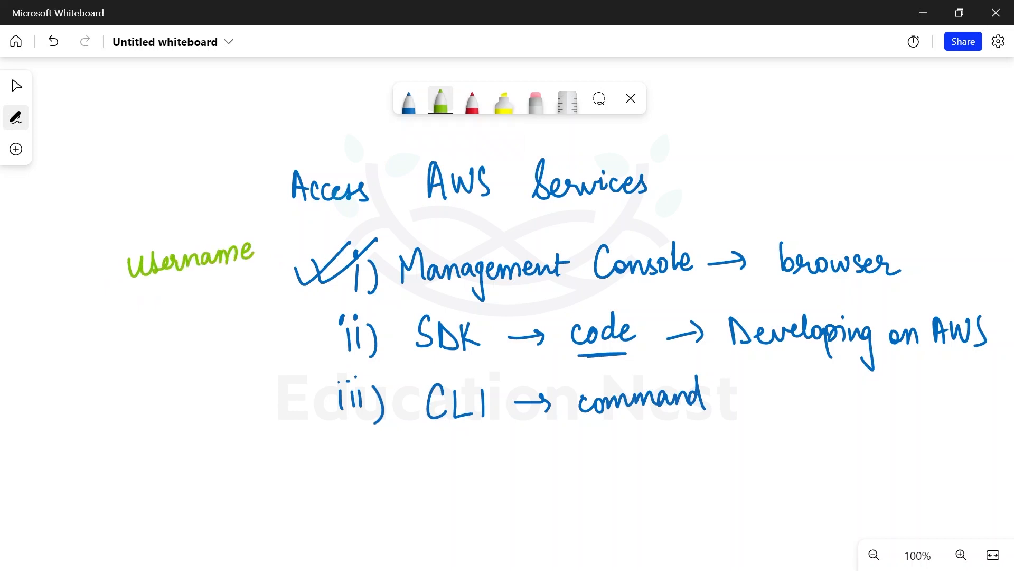
mouse_move(147, 293)
mouse_down()
mouse_move(185, 301)
mouse_move(203, 287)
mouse_move(272, 286)
mouse_up()
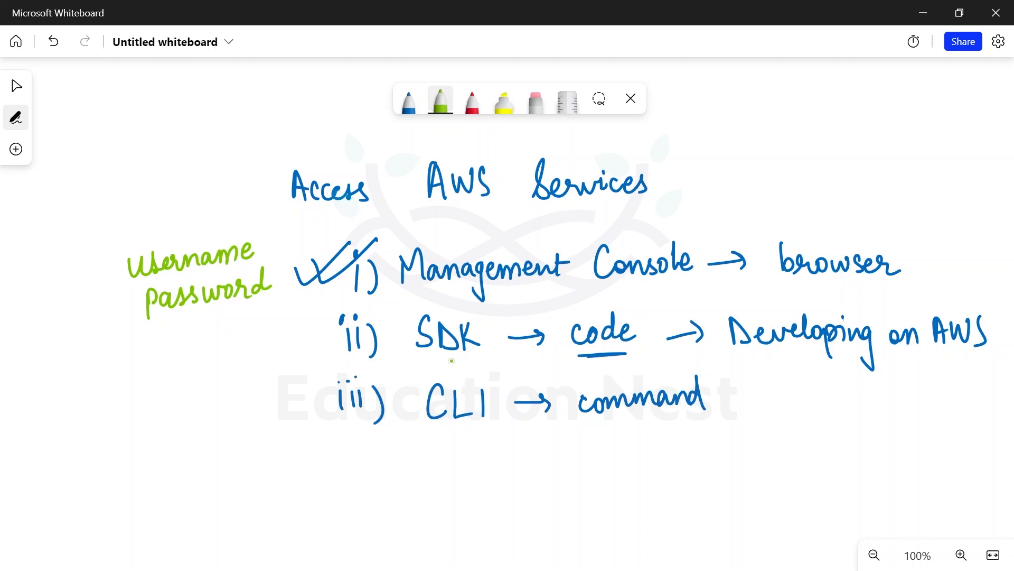
Step: Bracket the SDK and CLI items in green and label them "Programatic access", "access key id" and "secret access key"
mouse_move(311, 325)
mouse_down()
mouse_move(299, 367)
mouse_move(326, 406)
mouse_up()
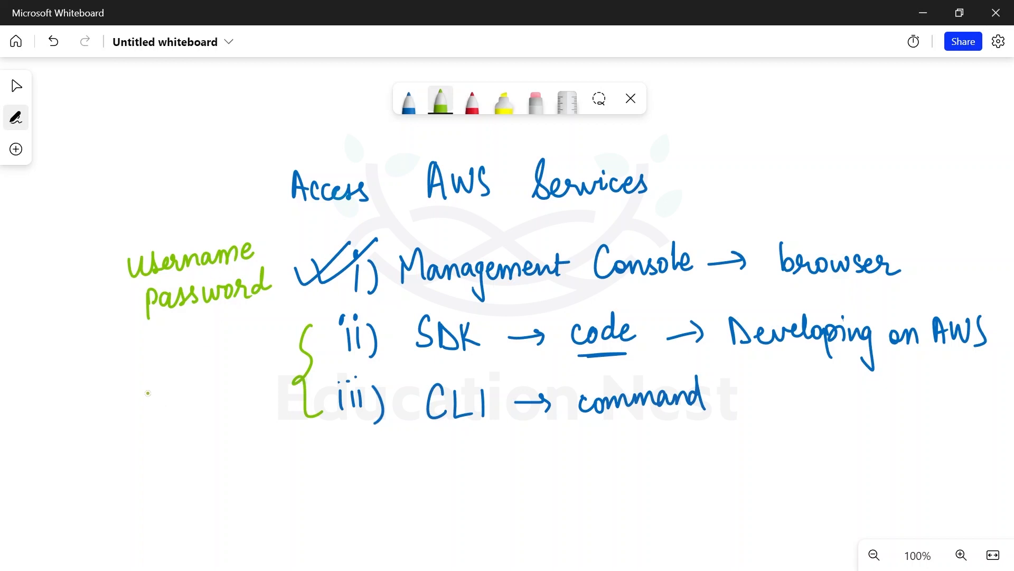
mouse_move(90, 364)
mouse_down()
mouse_move(97, 378)
mouse_move(159, 370)
mouse_move(199, 348)
mouse_move(238, 349)
mouse_move(246, 359)
mouse_move(287, 344)
mouse_up()
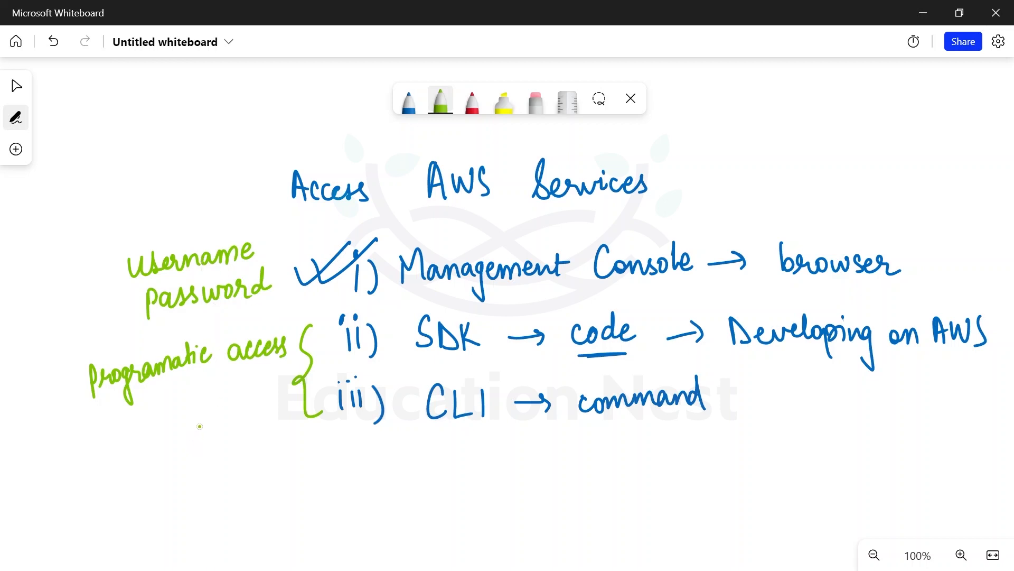
mouse_move(145, 418)
mouse_down()
mouse_move(203, 393)
mouse_move(215, 409)
mouse_move(238, 407)
mouse_move(233, 427)
mouse_up()
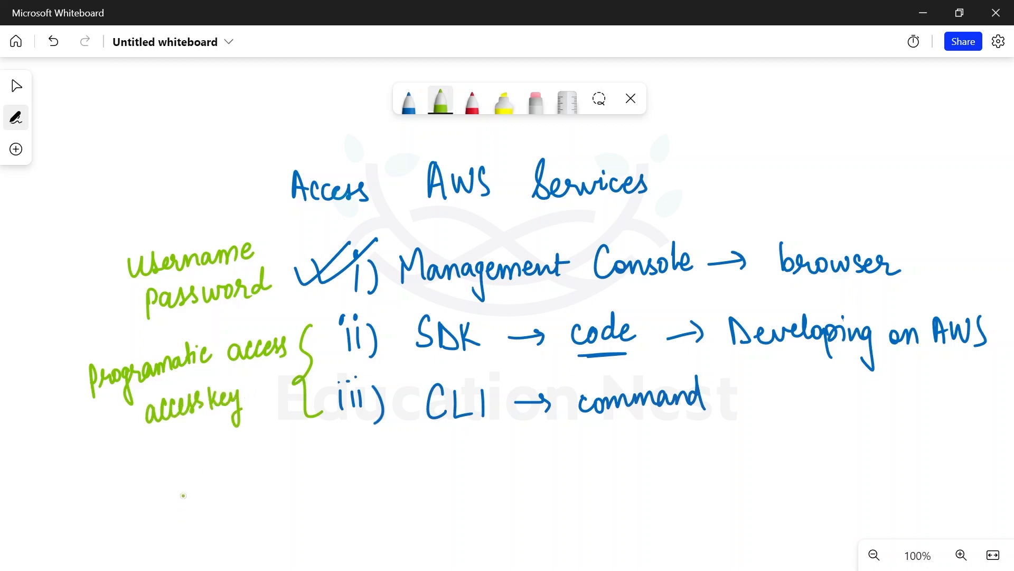
drag(186, 440, 185, 459)
click(188, 432)
mouse_move(200, 445)
mouse_down()
mouse_move(197, 458)
mouse_move(207, 458)
mouse_up()
drag(180, 493, 221, 485)
mouse_move(225, 467)
mouse_down()
mouse_move(228, 484)
mouse_move(231, 474)
mouse_up()
mouse_move(245, 469)
mouse_down()
mouse_move(242, 484)
mouse_move(262, 467)
mouse_move(299, 458)
mouse_move(317, 469)
mouse_move(330, 459)
mouse_move(324, 496)
mouse_up()
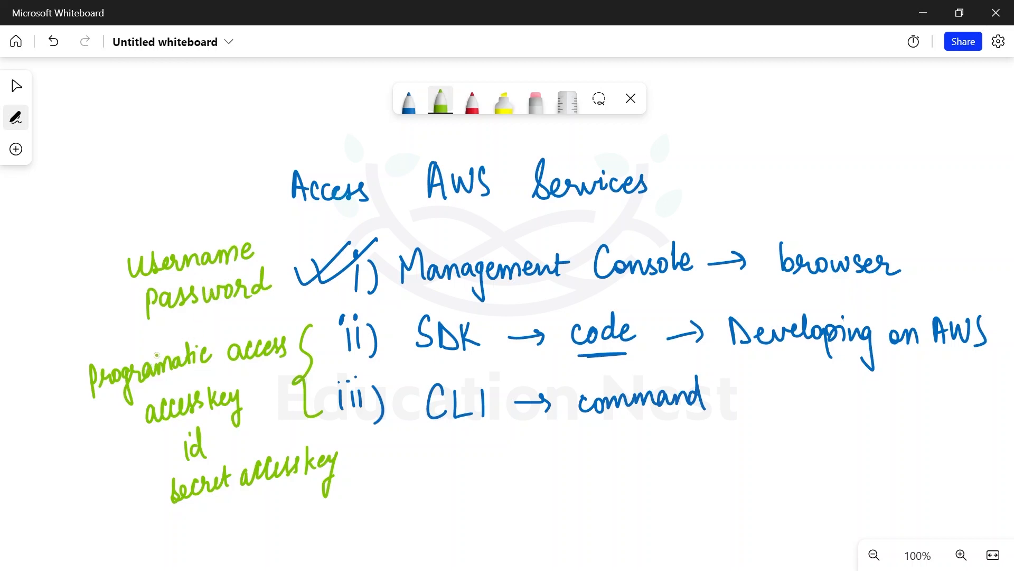
Step: Draw green brackets beside the username/password and programmatic access notes, and underline "Management Console"
mouse_move(66, 265)
mouse_down()
mouse_move(62, 304)
mouse_move(83, 320)
mouse_up()
drag(59, 369, 90, 456)
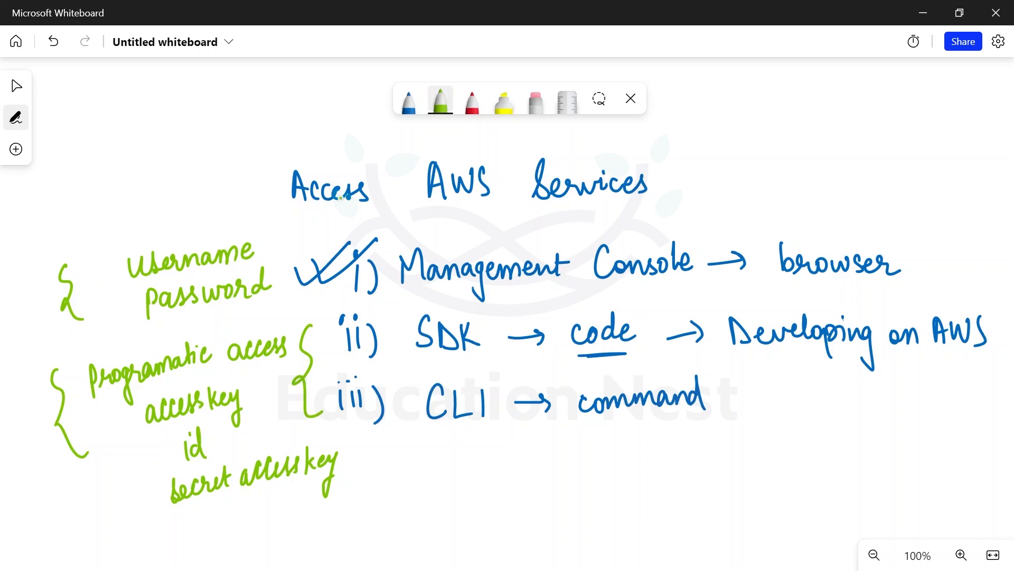
drag(442, 292, 681, 279)
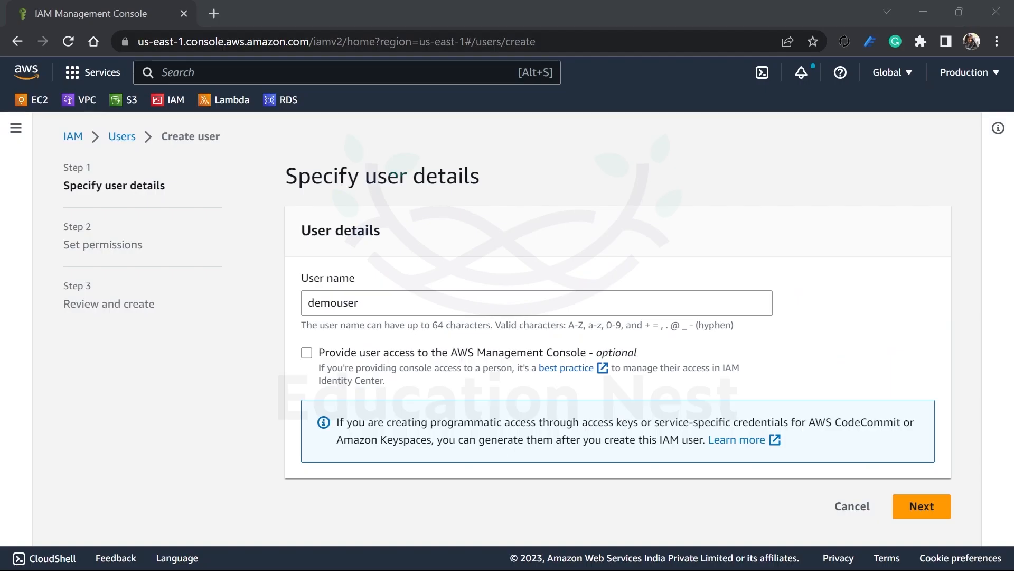
Step: Switch back to the AWS console, enable Management Console access for demouser, and choose to create an IAM user
click(396, 295)
drag(318, 353, 657, 350)
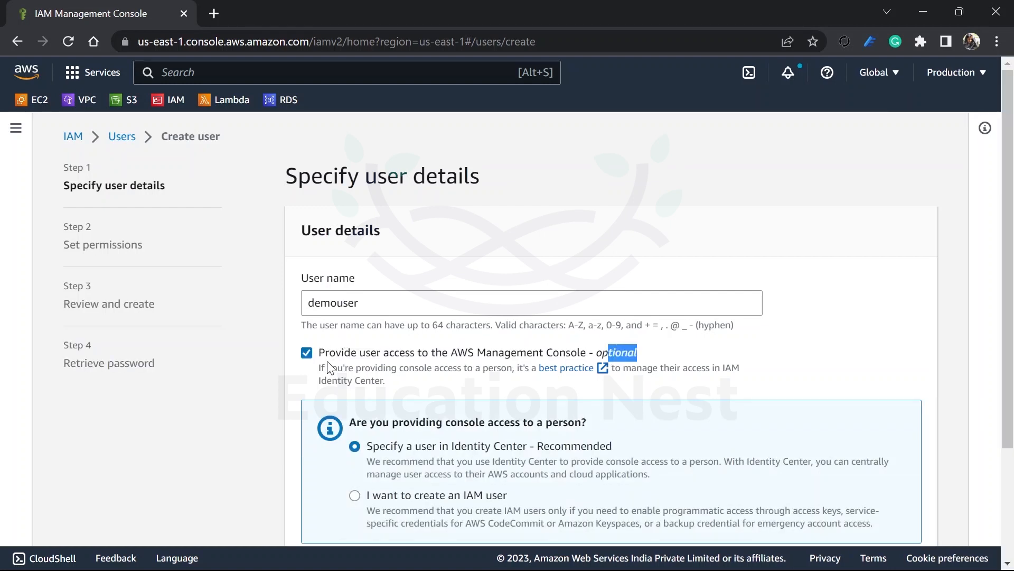
scroll(328, 363, down, 1)
scroll(330, 367, down, 1)
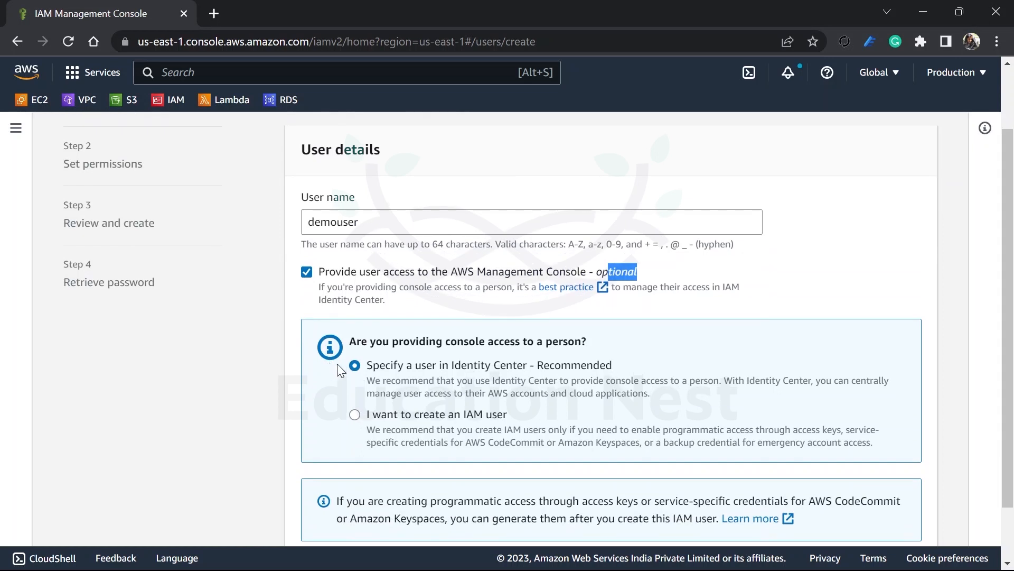
click(355, 415)
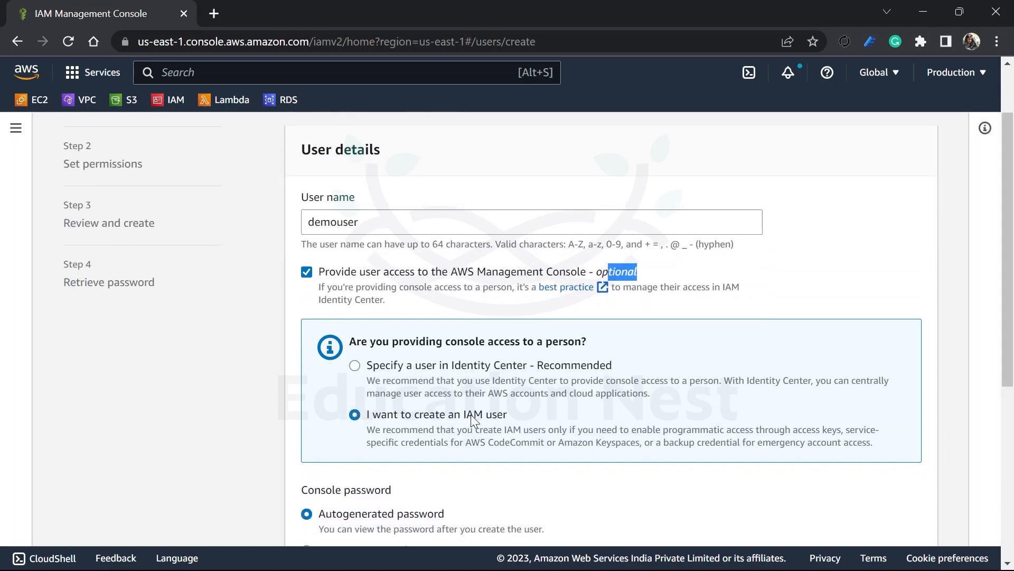
scroll(471, 415, down, 4)
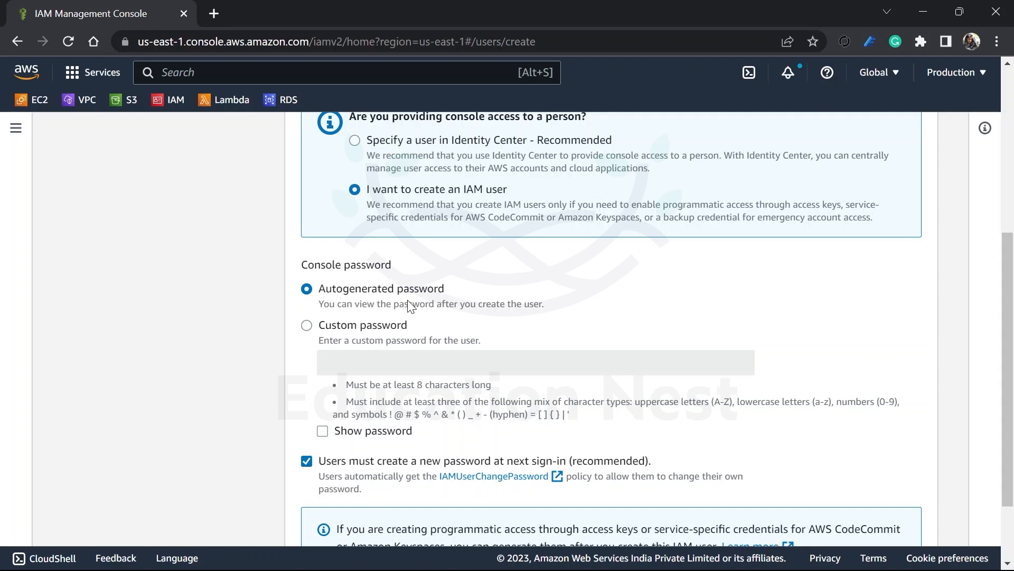
click(366, 326)
click(368, 359)
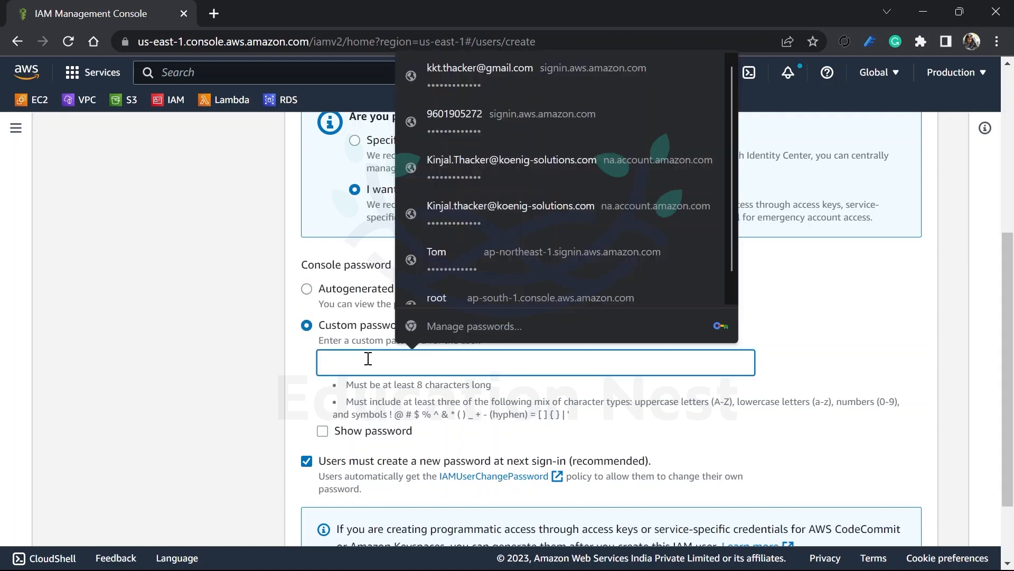
click(266, 322)
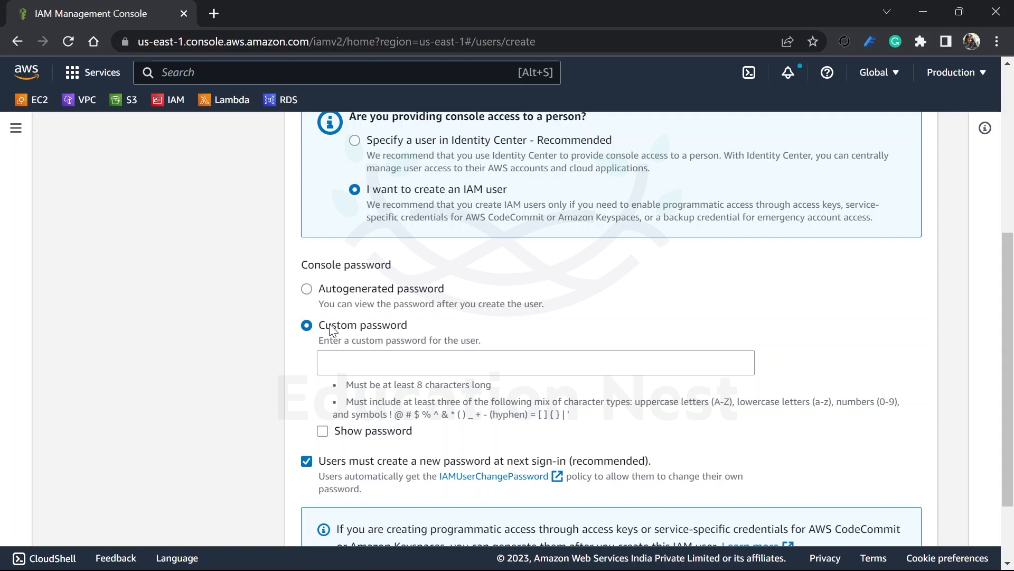
click(327, 290)
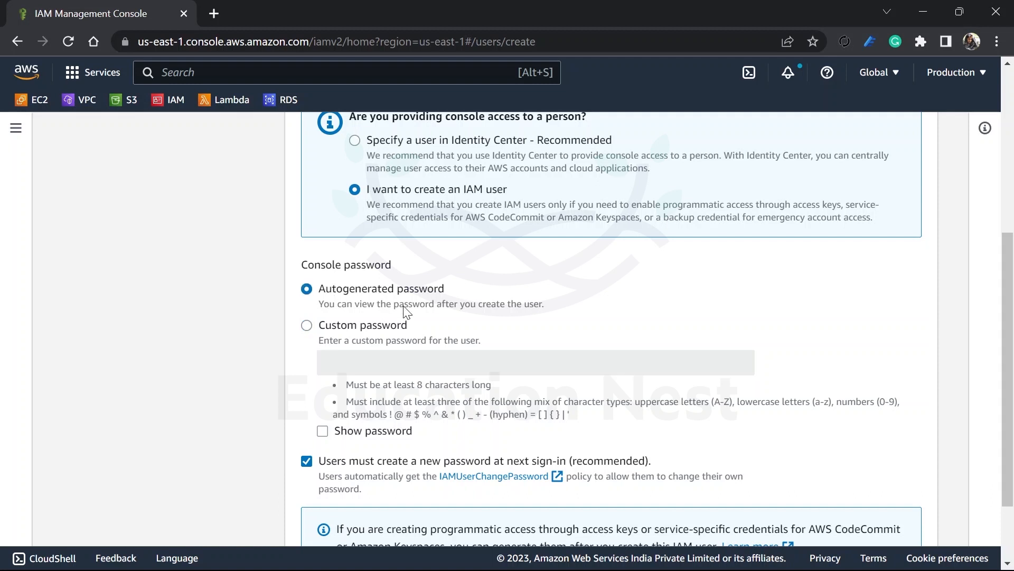
scroll(406, 312, down, 1)
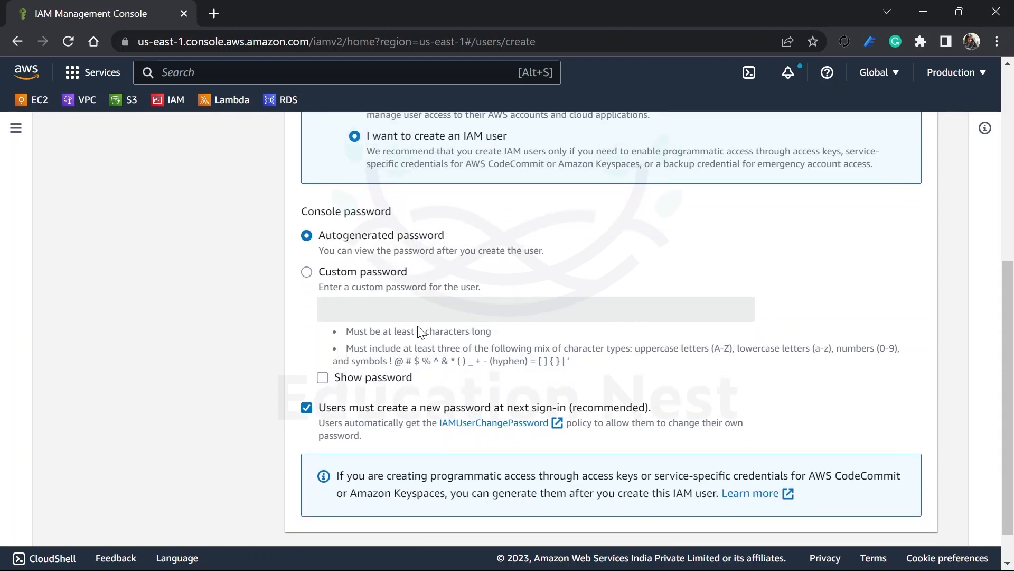
scroll(423, 328, down, 1)
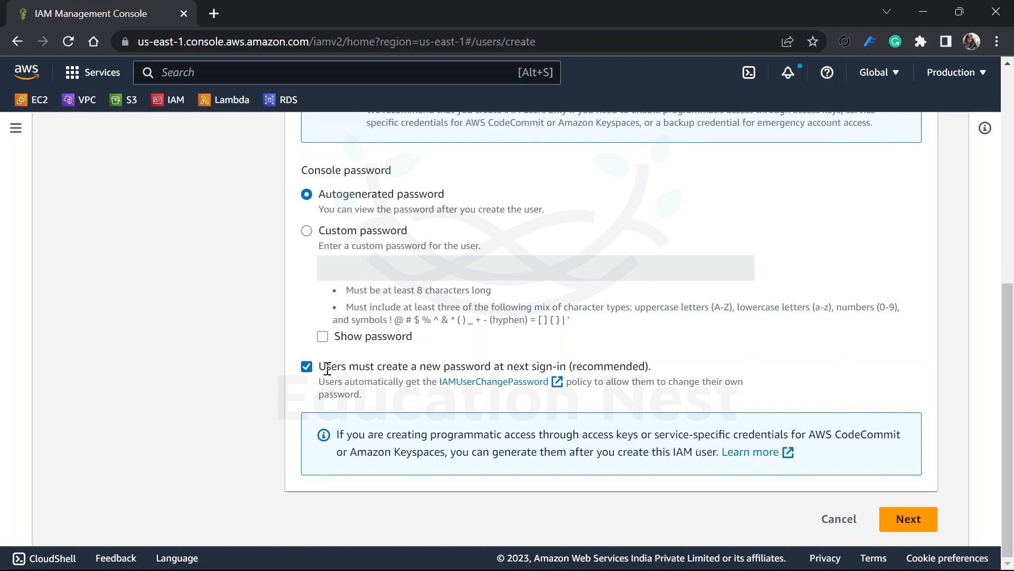
Step: Turn off the requirement for a new password at next sign-in, keep the autogenerated password, and continue to setting permissions
drag(320, 366, 553, 364)
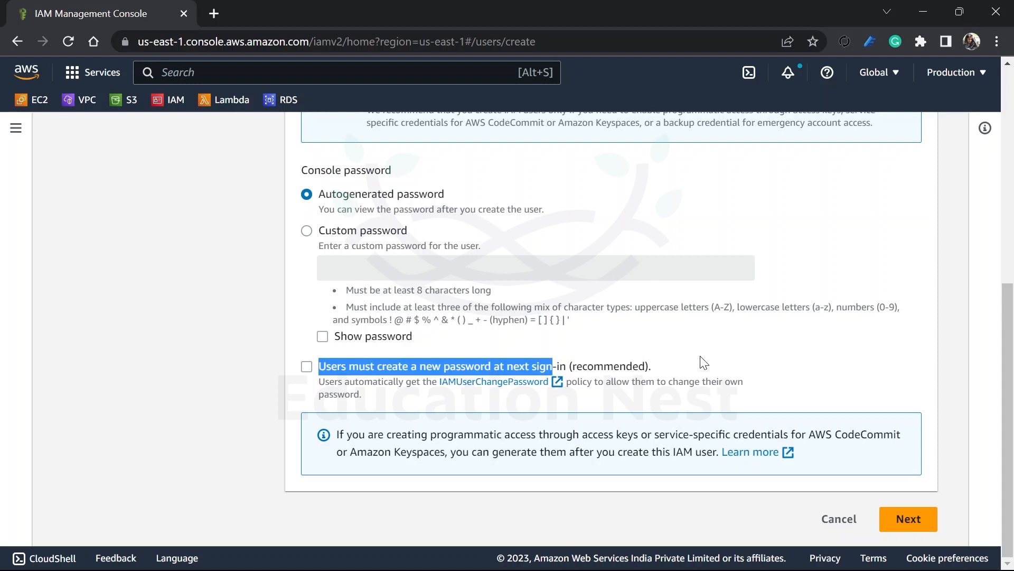
click(908, 519)
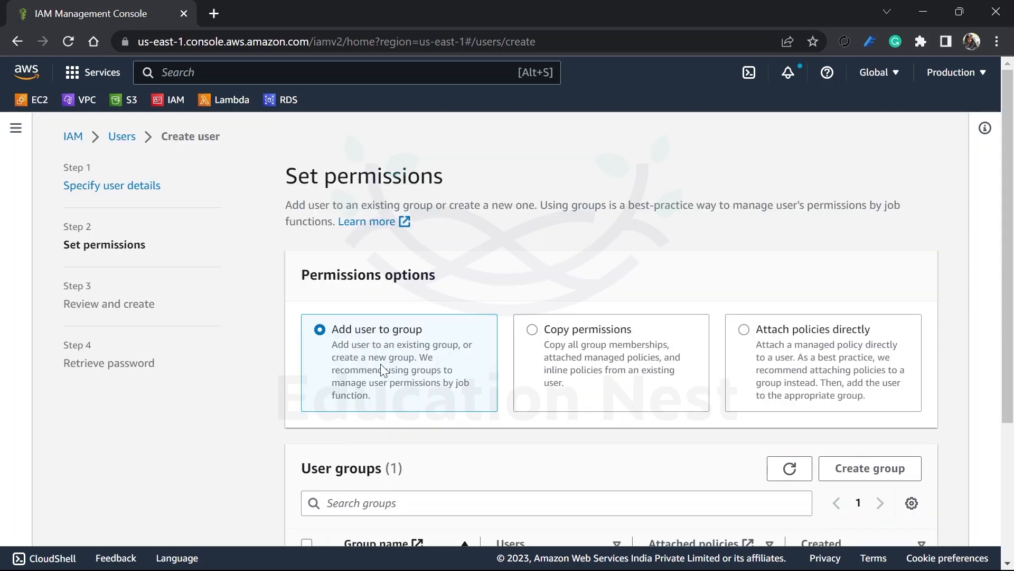
drag(289, 165, 465, 170)
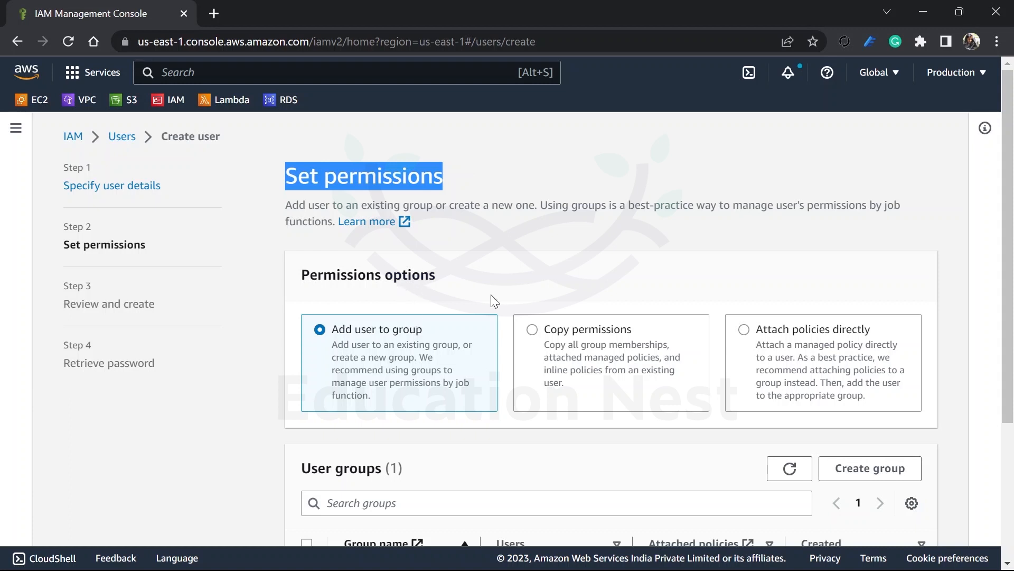
Step: Set the permissions option for the new user to attach policies directly
scroll(450, 378, down, 2)
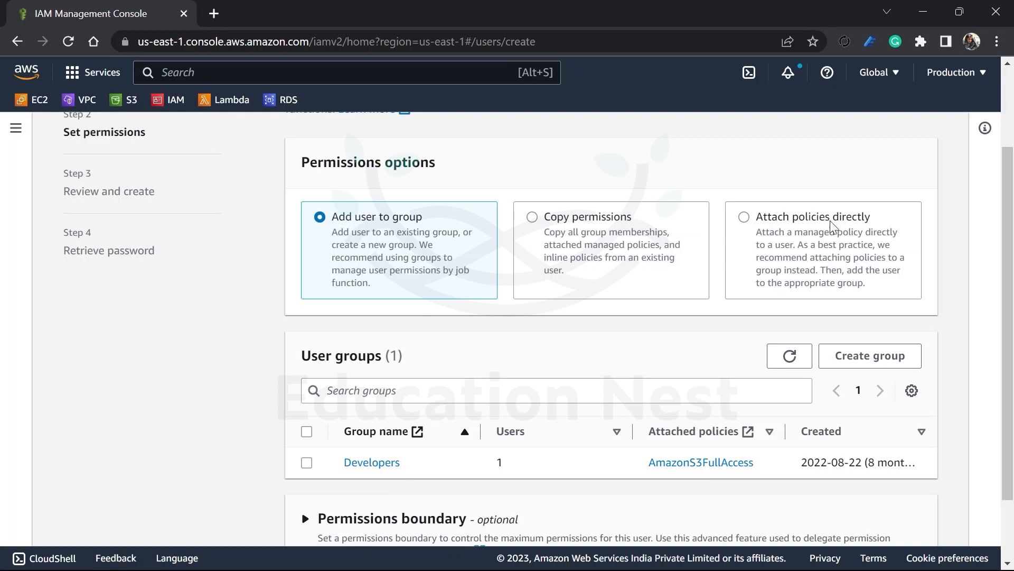
click(818, 271)
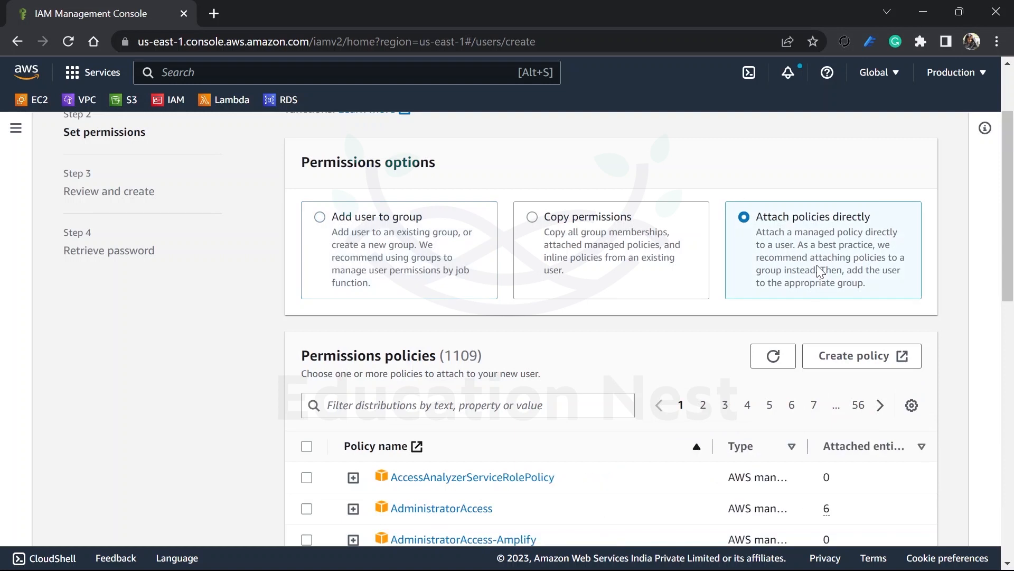
scroll(618, 269, down, 1)
scroll(618, 268, down, 1)
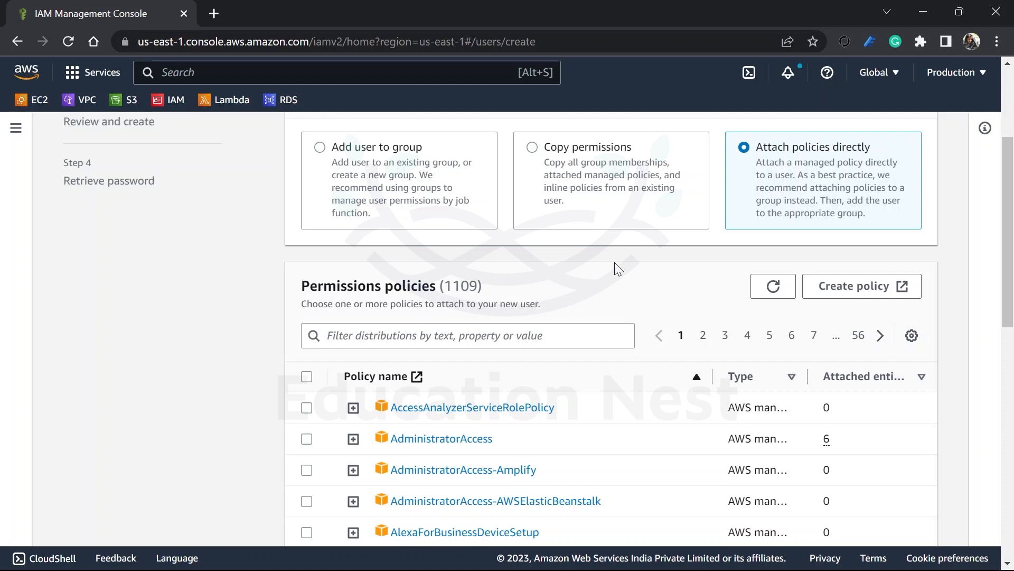
Step: Filter the permissions policies by "ec2" and select the AmazonEC2FullAccess policy
click(502, 336)
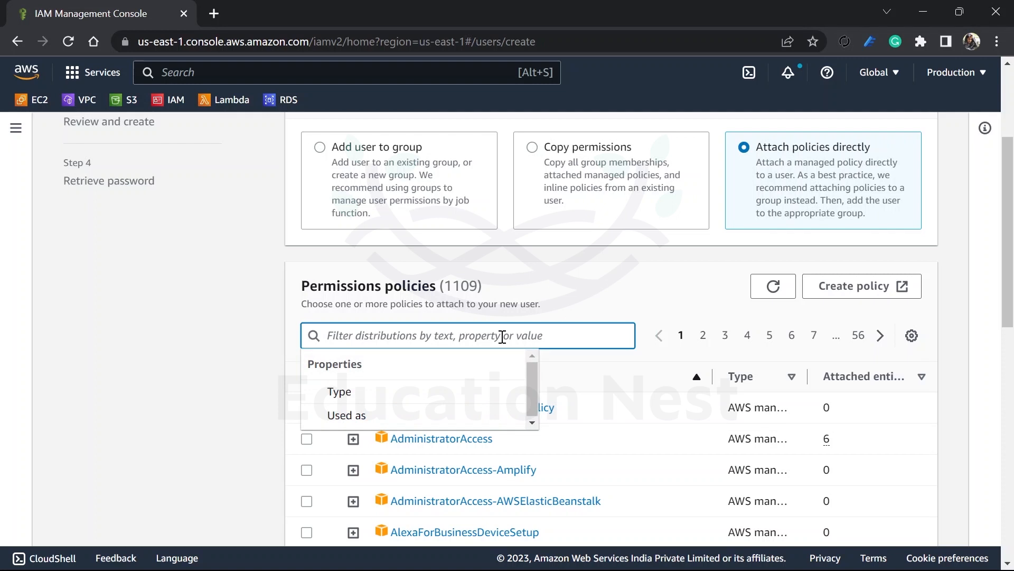
text(ec2)
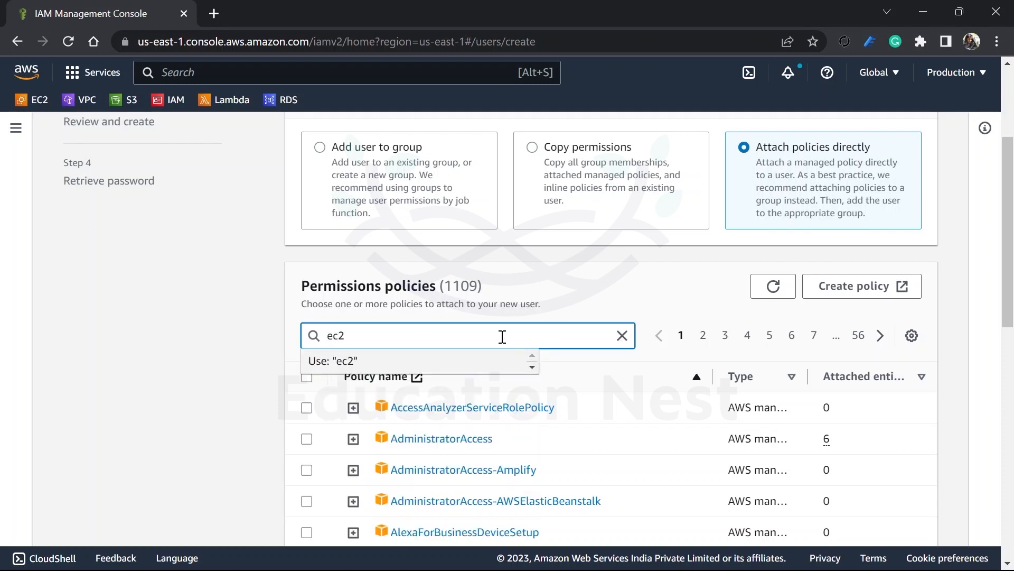
key(Return)
scroll(533, 396, down, 3)
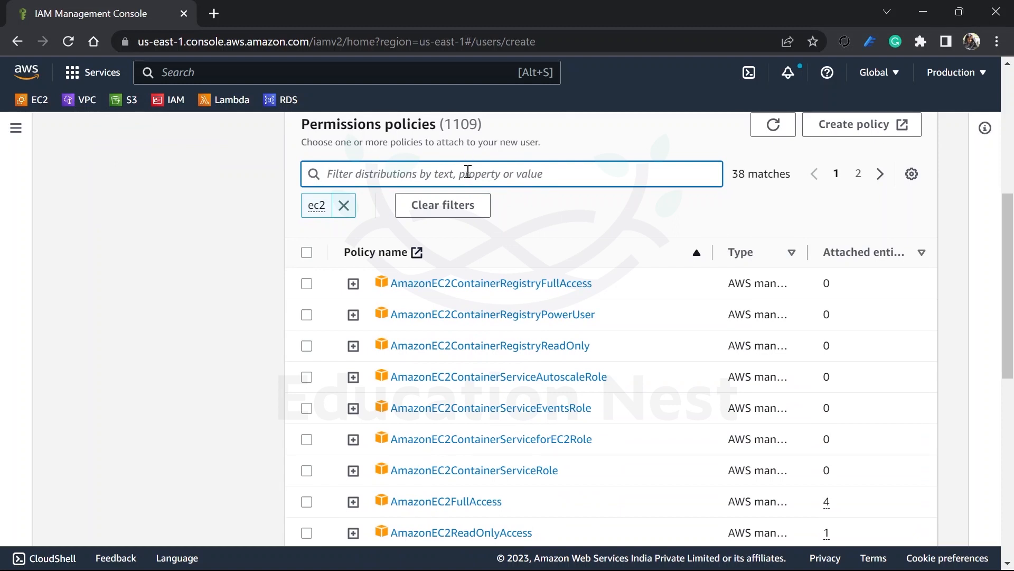
click(307, 502)
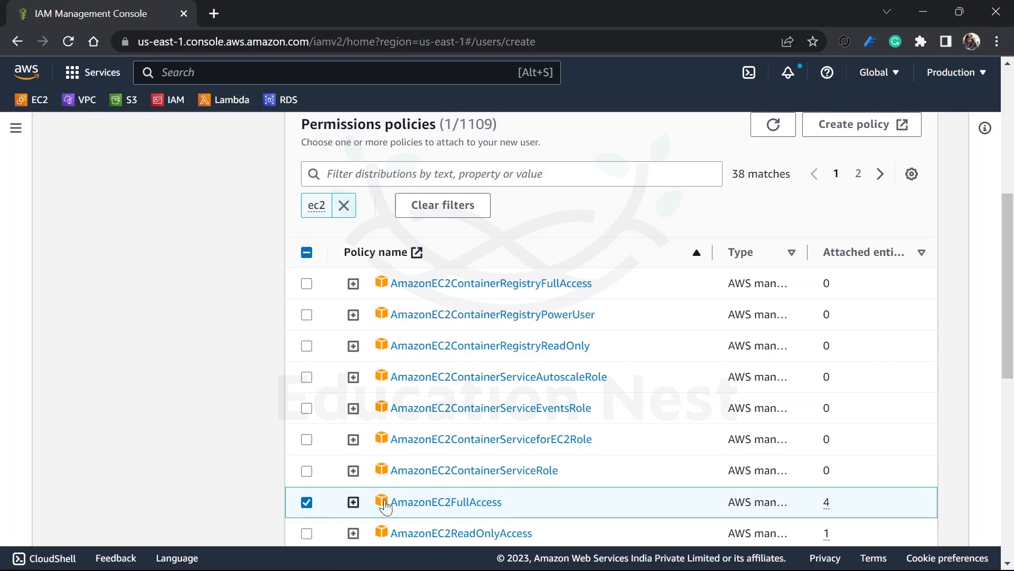
Step: Look over the permissions options and the selected EC2 policy, and continue to the review of the new user
scroll(576, 484, up, 1)
scroll(577, 484, up, 6)
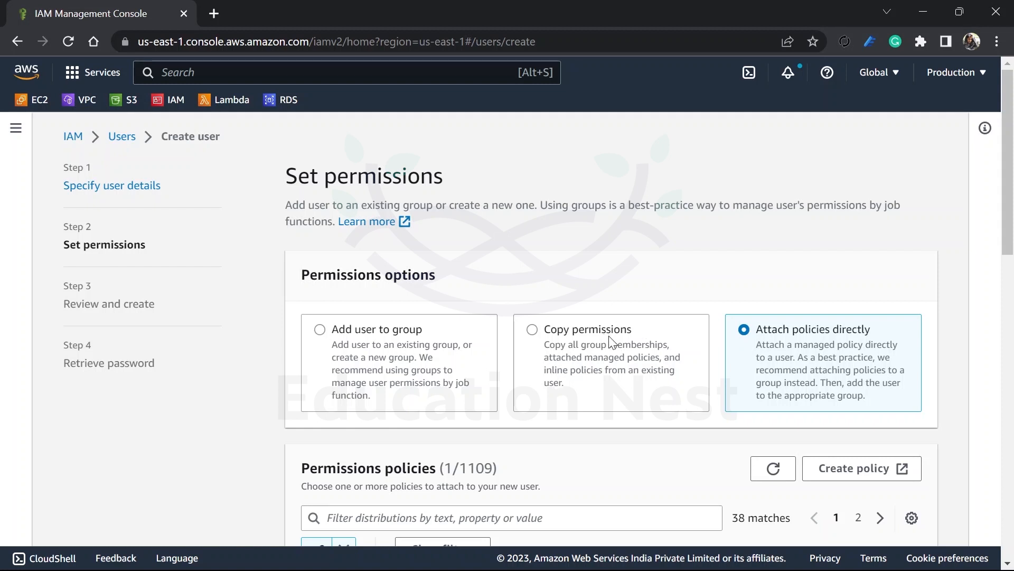
scroll(611, 342, down, 13)
scroll(612, 343, down, 1)
scroll(528, 226, up, 3)
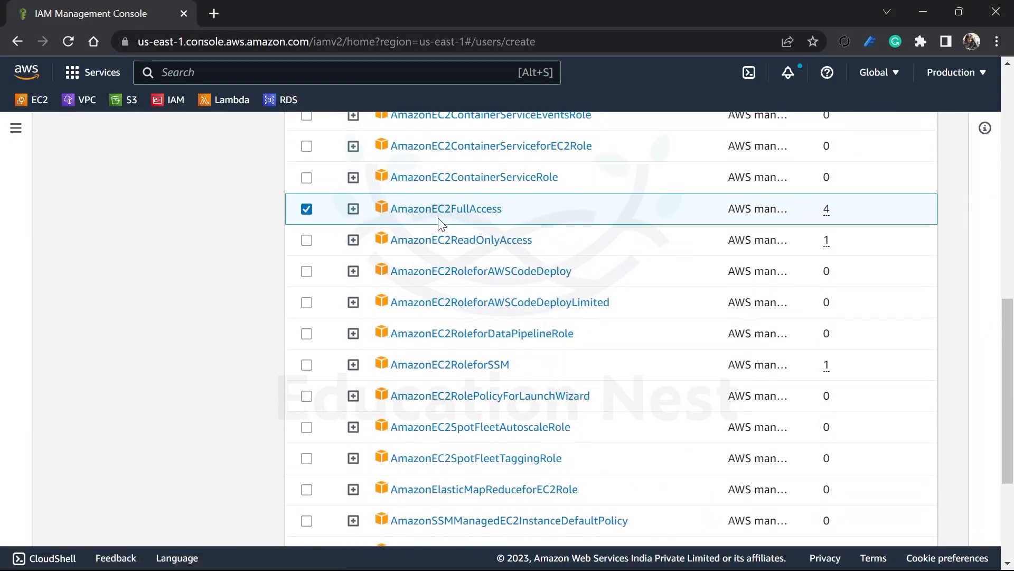
scroll(725, 423, down, 4)
click(907, 517)
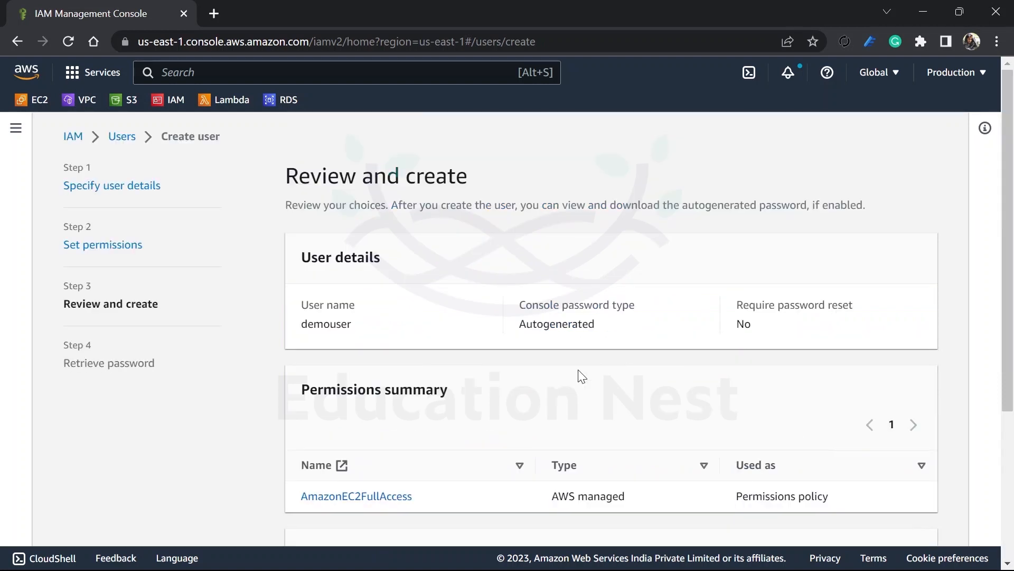
Step: Review the user name, console password type, password reset setting and permissions summary, and create the user
scroll(581, 375, down, 1)
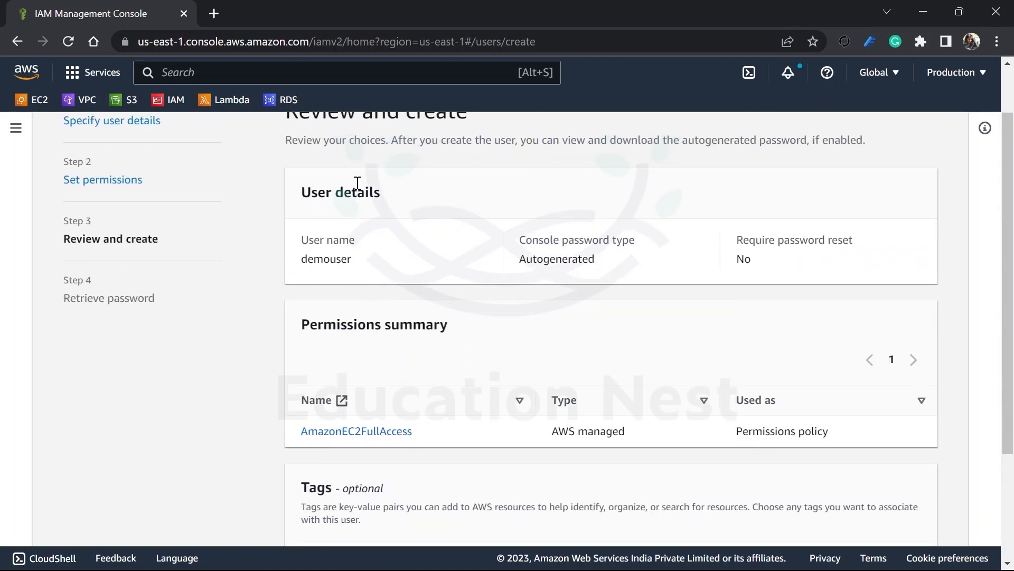
drag(361, 262, 300, 258)
drag(527, 254, 638, 250)
drag(766, 241, 859, 242)
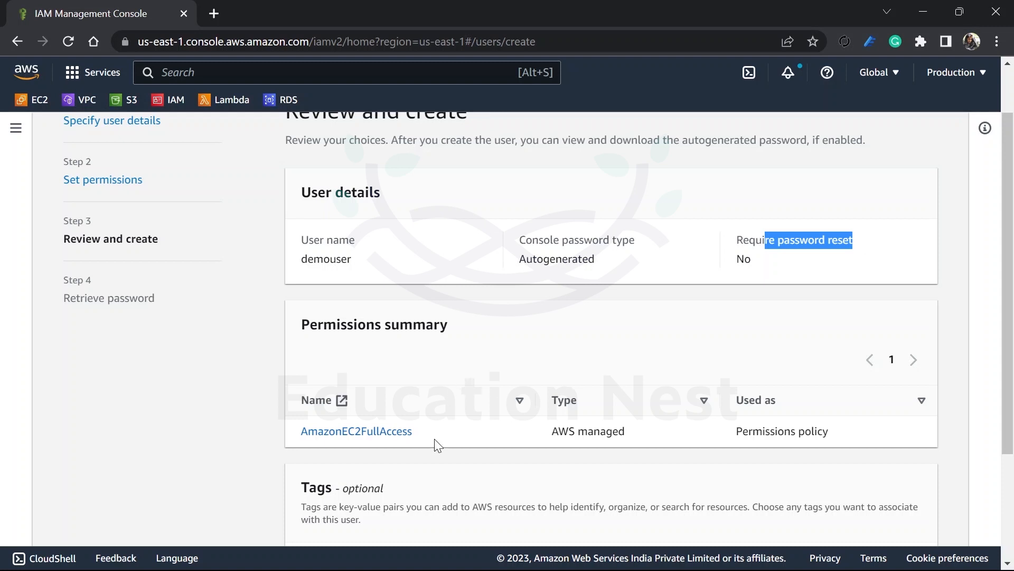
scroll(434, 439, down, 3)
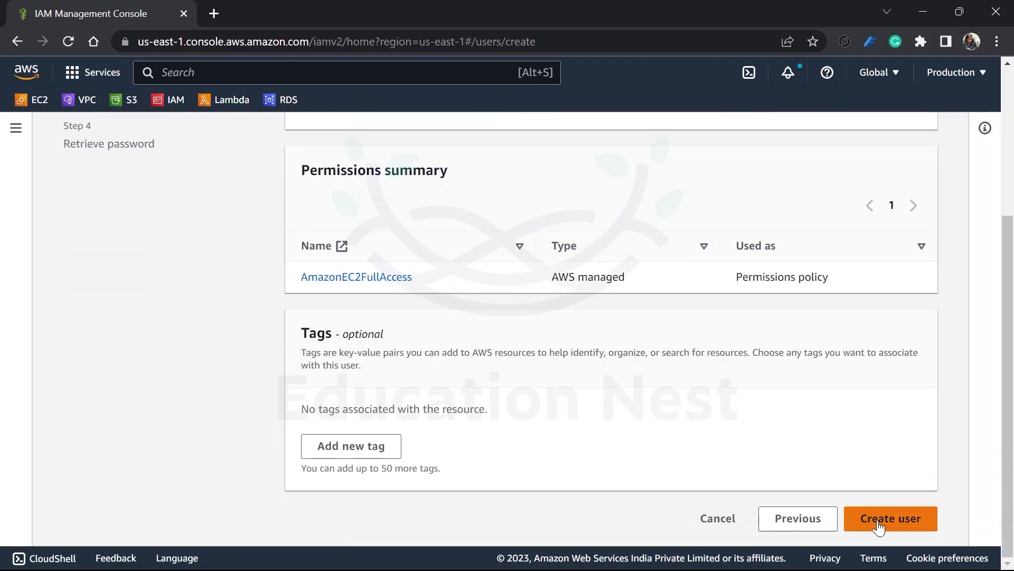
click(877, 520)
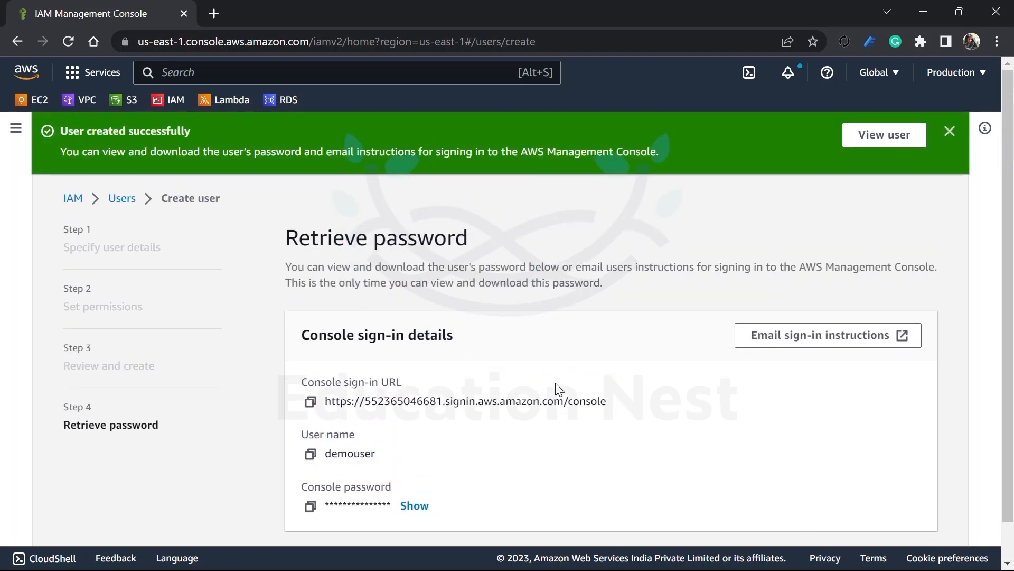
Step: Download the new user's console sign-in credentials as a .csv file and dismiss the download notice
scroll(560, 390, down, 1)
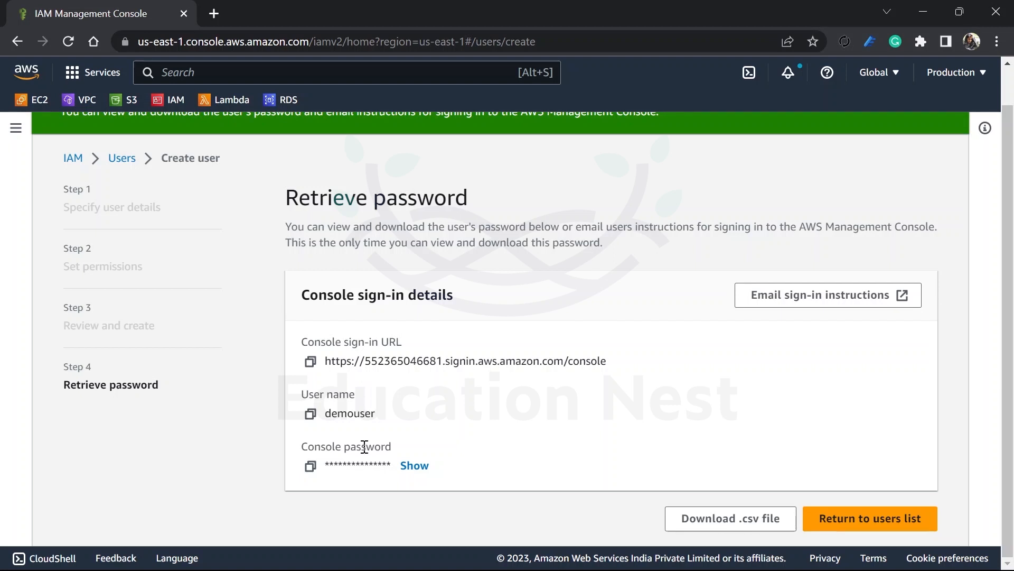
click(702, 529)
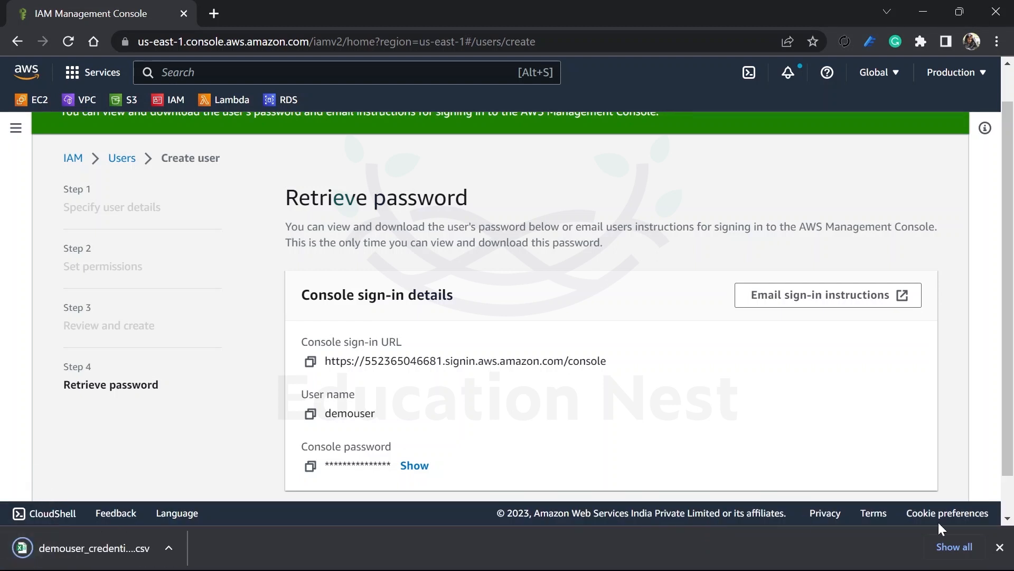
click(999, 547)
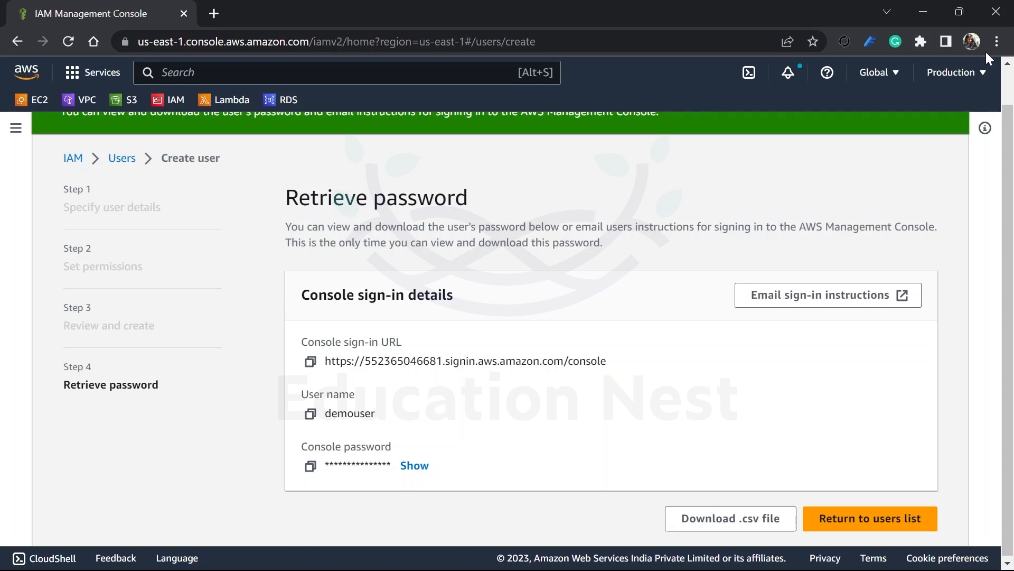
Step: Open an incognito browser window, copy the console sign-in URL from the user's sign-in details, and load it there
click(996, 42)
click(943, 100)
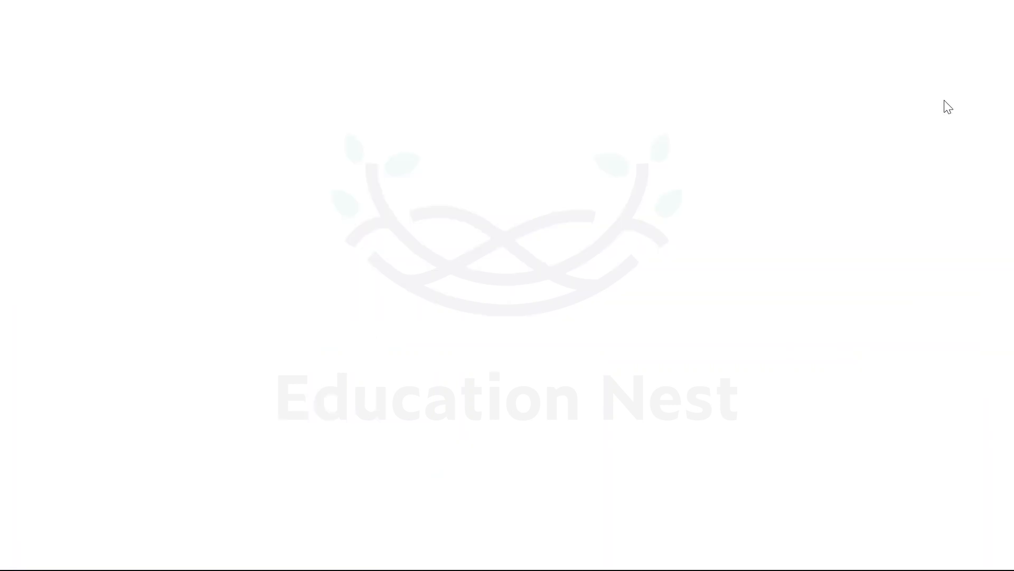
key(alt+Tab)
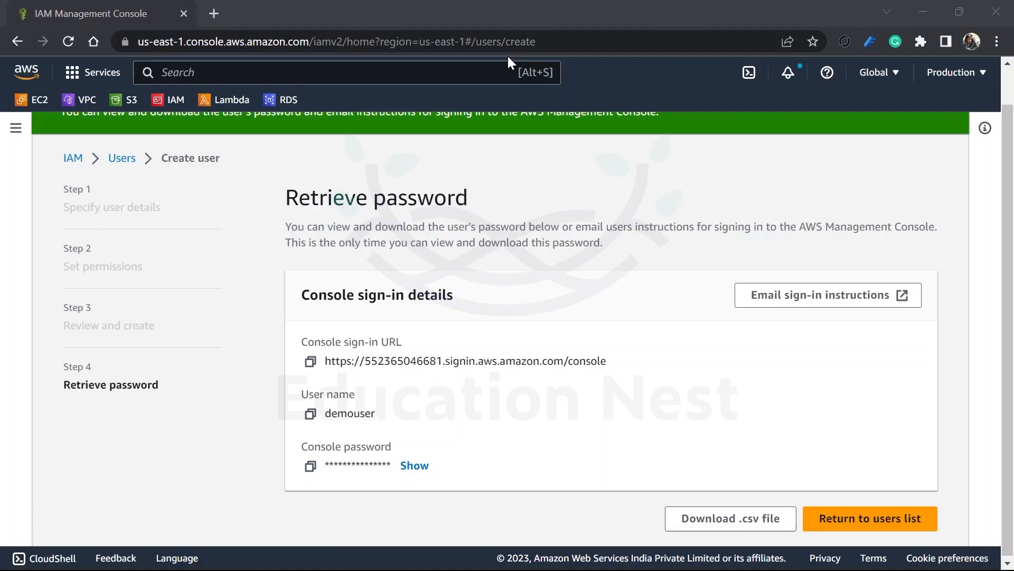
click(312, 363)
key(alt+Tab)
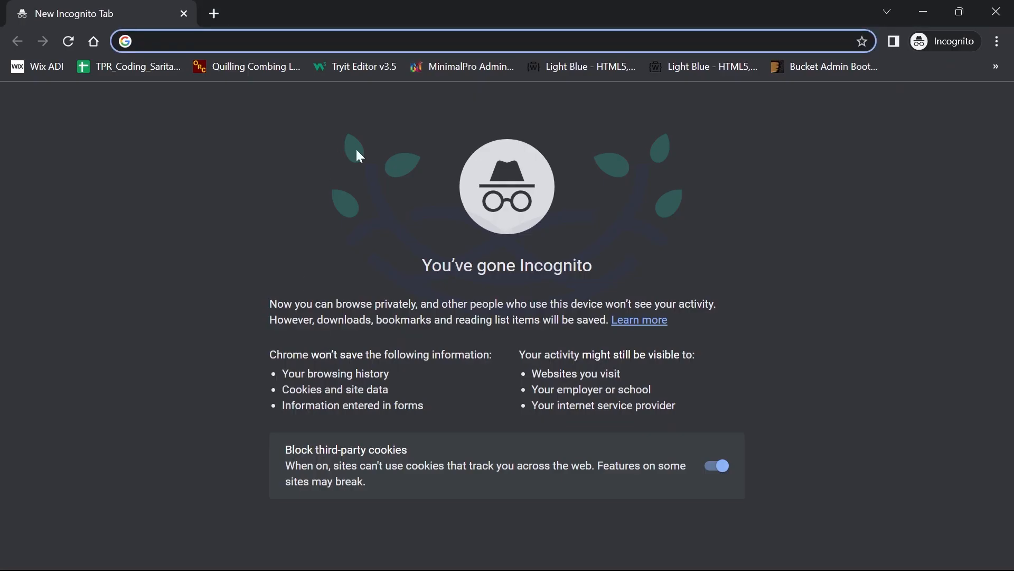
key(ctrl+v)
key(Return)
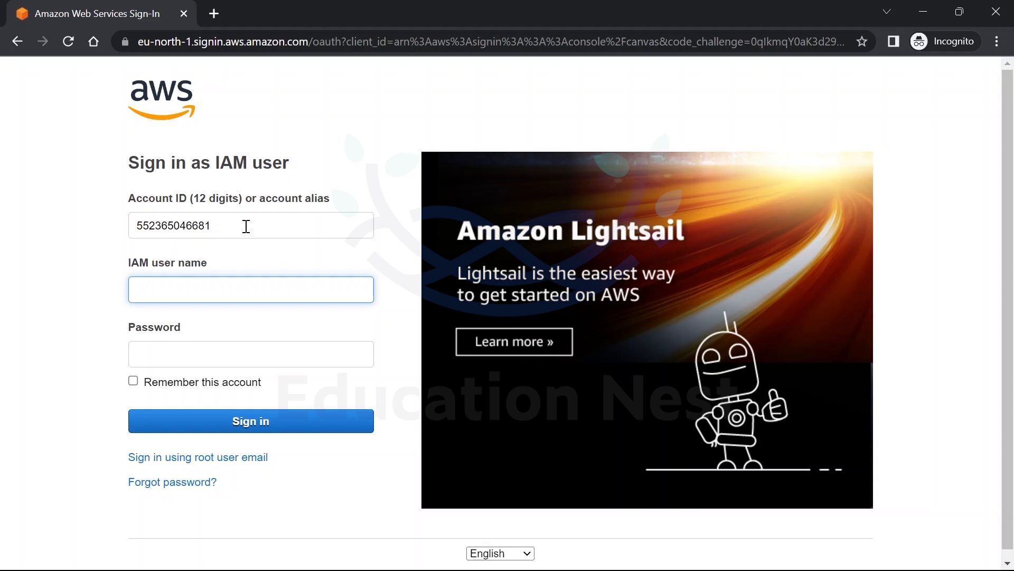
Step: Enter demouser as the IAM user name, copy the console password into the Password field, and sign in
text(demouser)
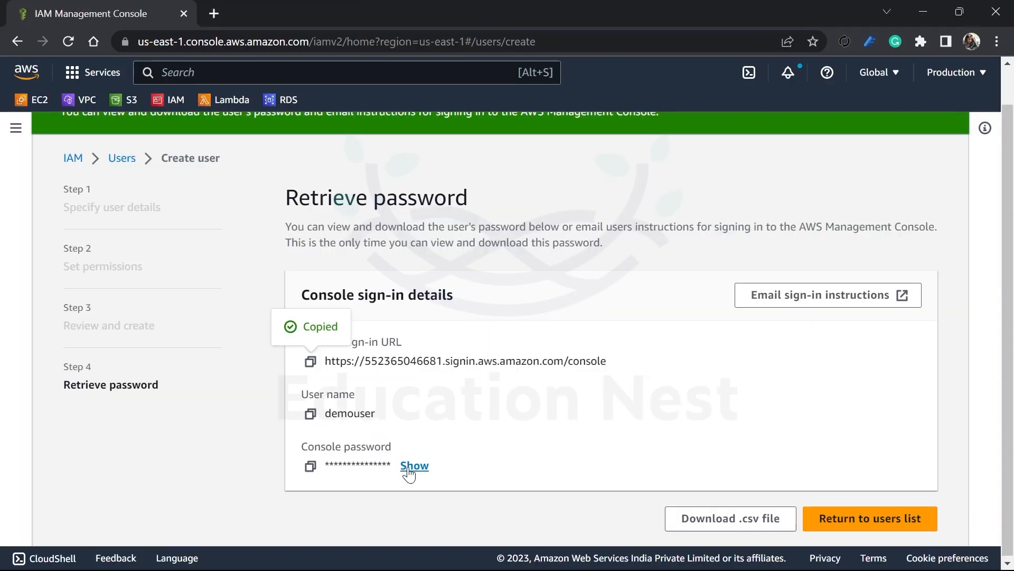
click(312, 468)
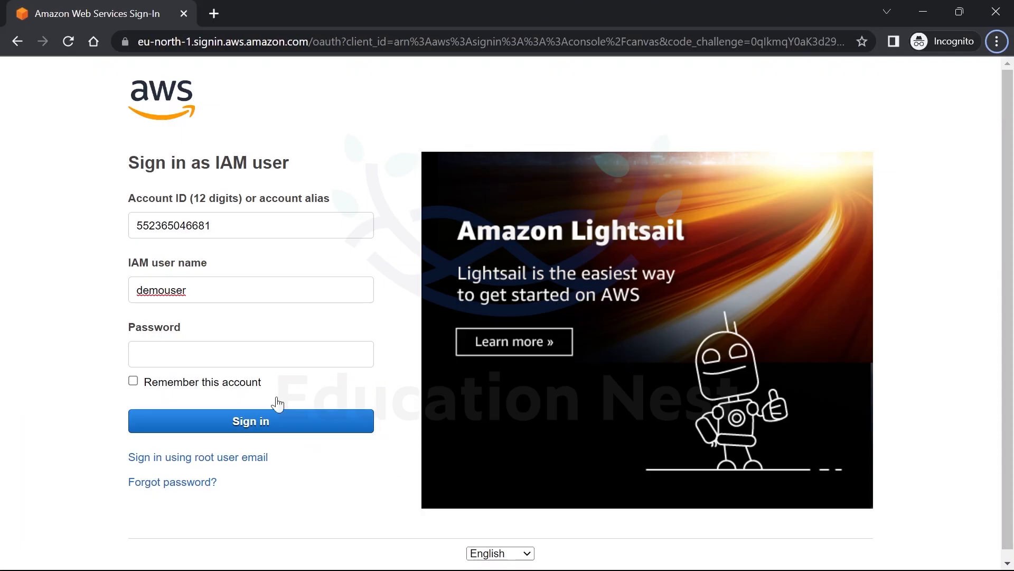
click(246, 344)
key(ctrl+v)
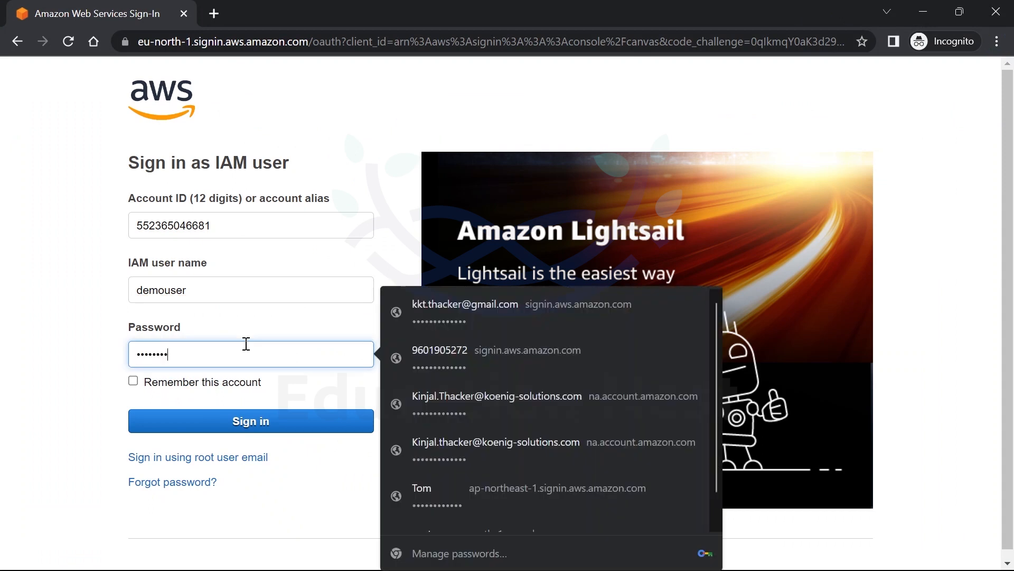
click(280, 421)
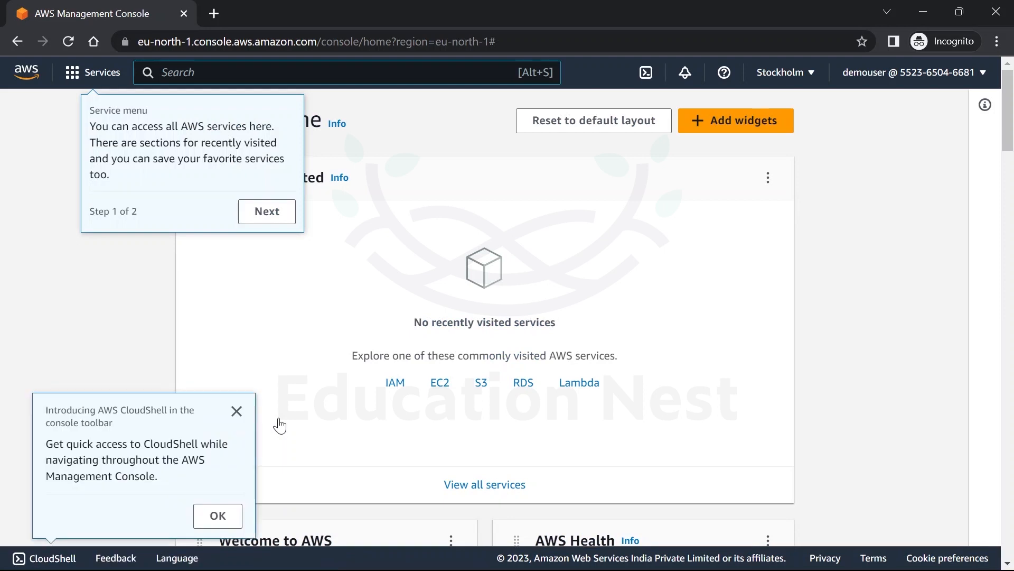
Step: Dismiss the service menu, CloudShell and resource search introduction tips on Console Home
click(261, 214)
click(226, 513)
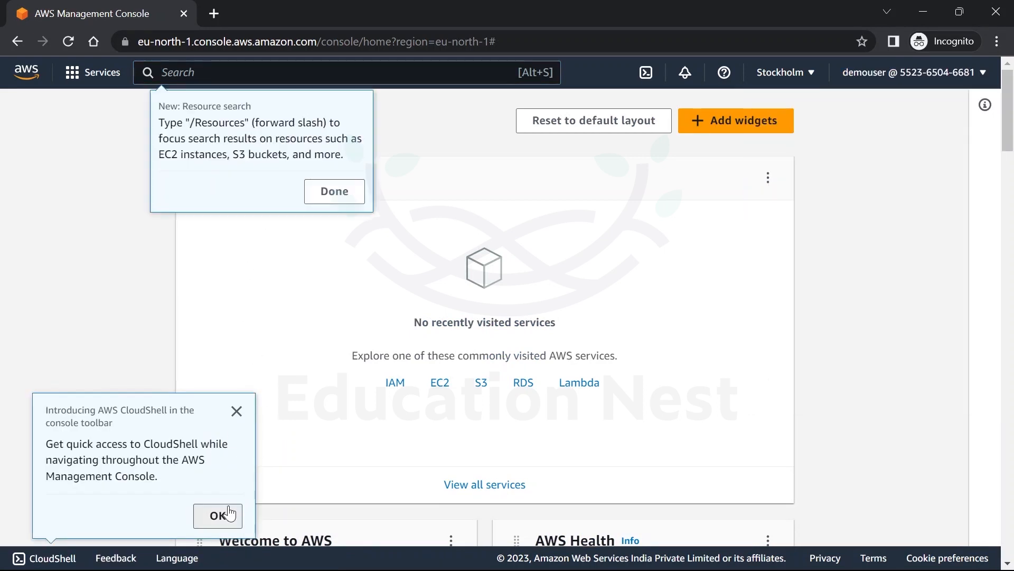
click(334, 193)
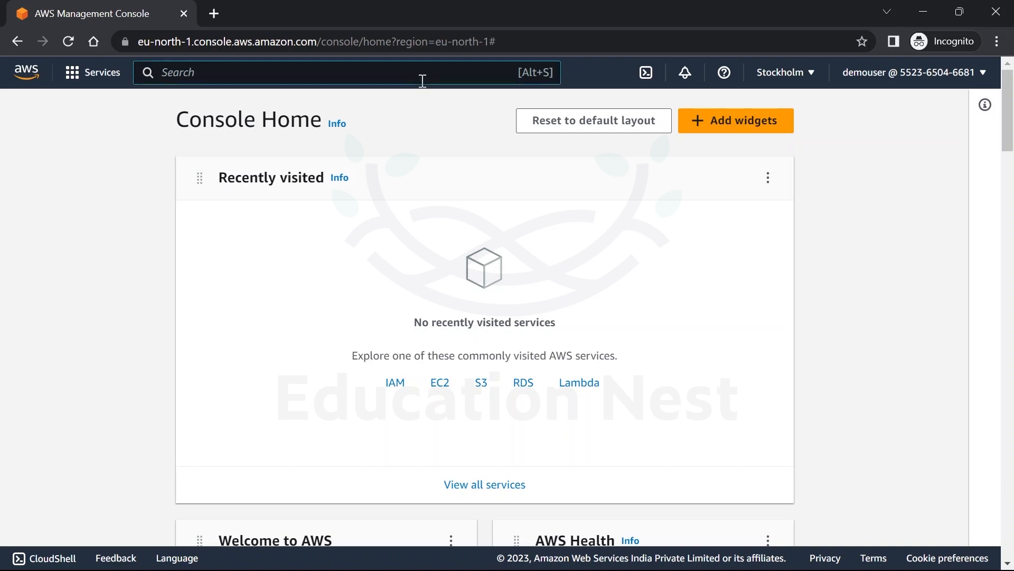
Step: Search for "s3", open the S3 service, and check whether demouser can list the buckets
text(s3)
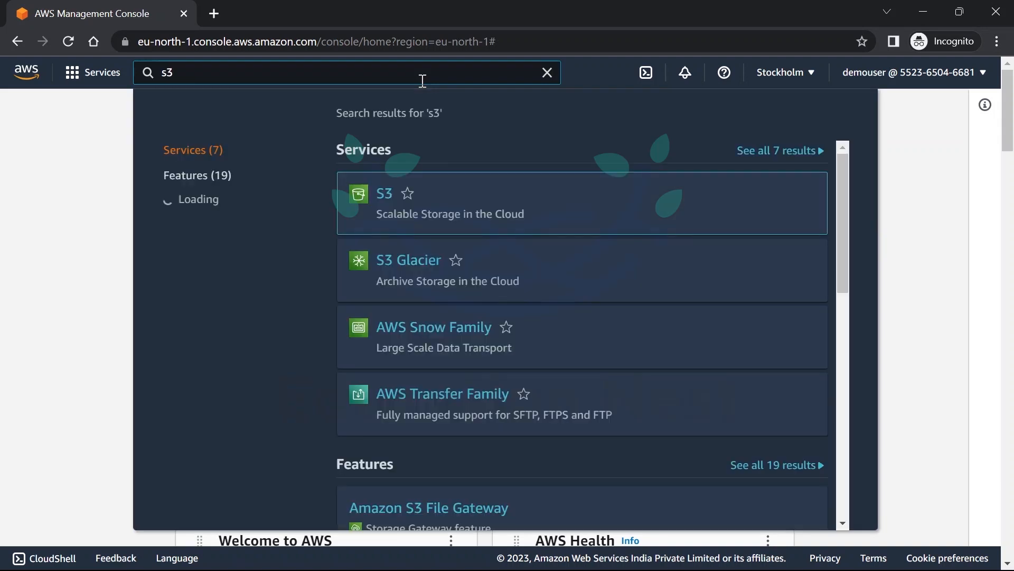
click(384, 197)
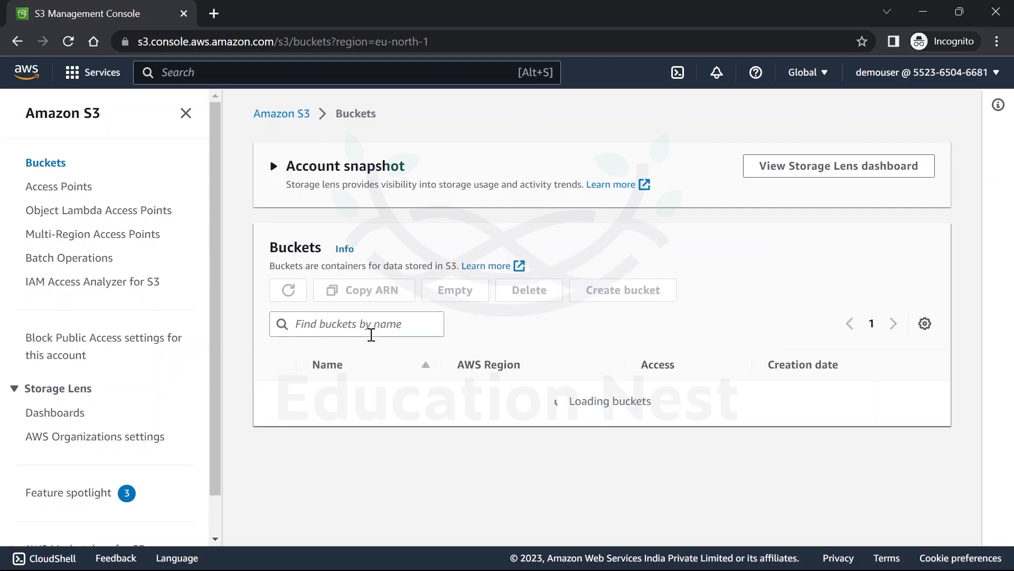
drag(317, 415, 575, 418)
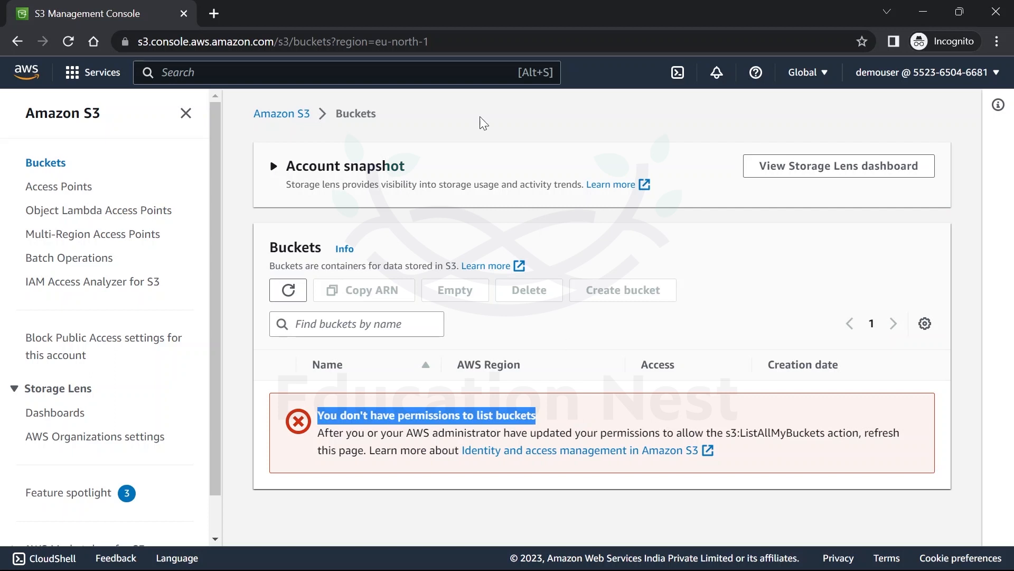
Step: Search for "rds", open the RDS service, and test whether demouser can create a database
click(446, 72)
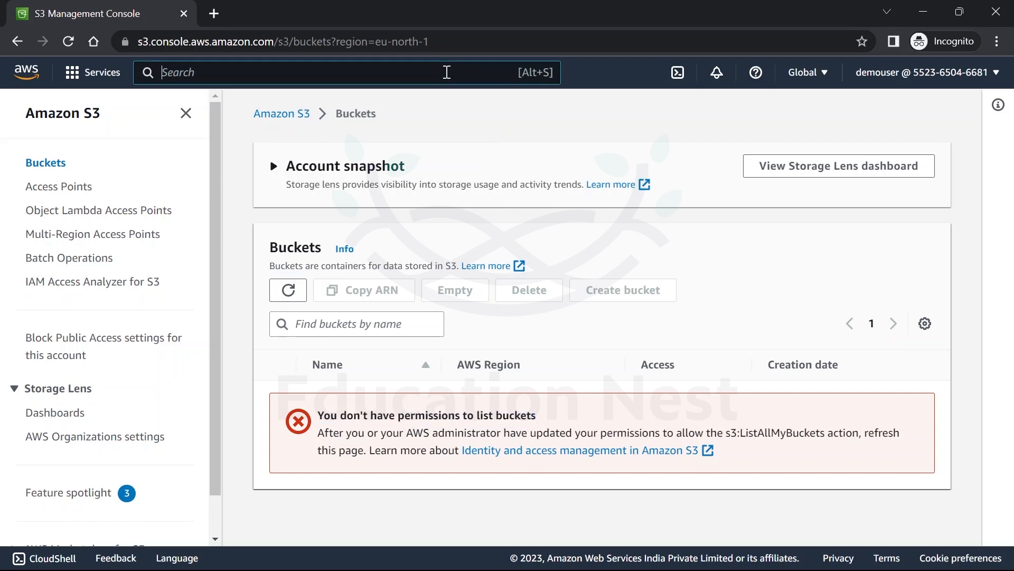
click(446, 72)
text(rds)
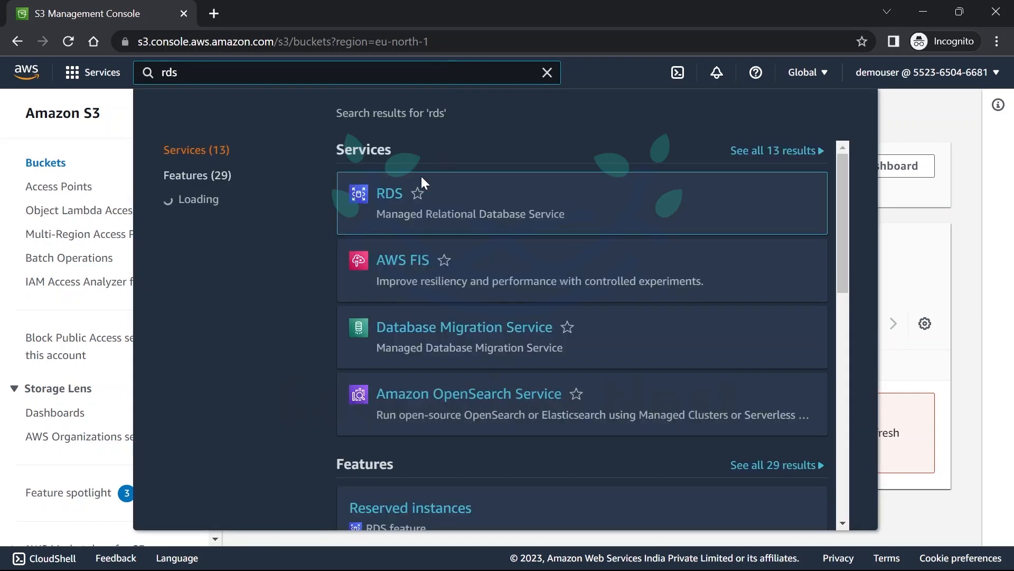
click(389, 195)
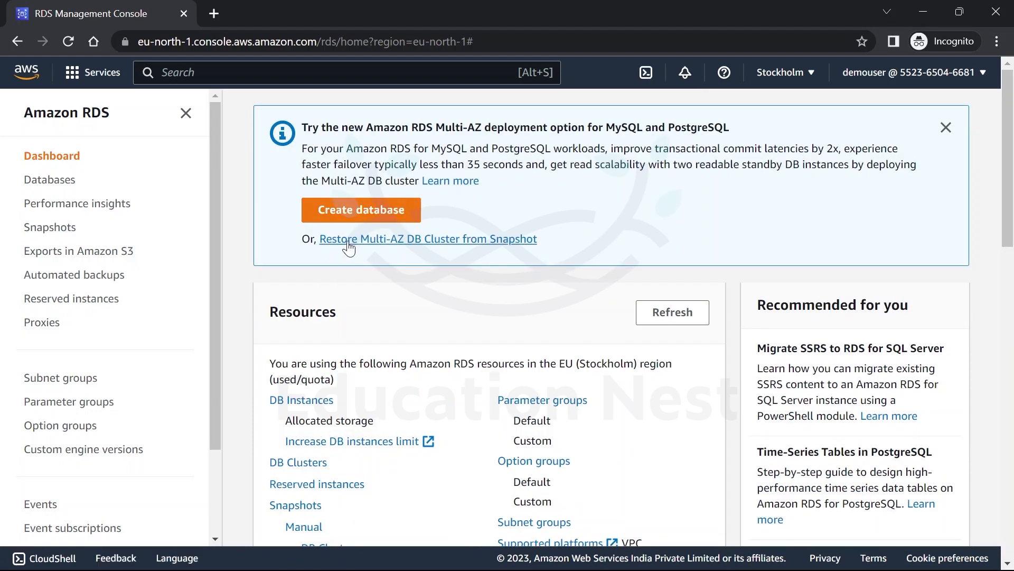
click(403, 209)
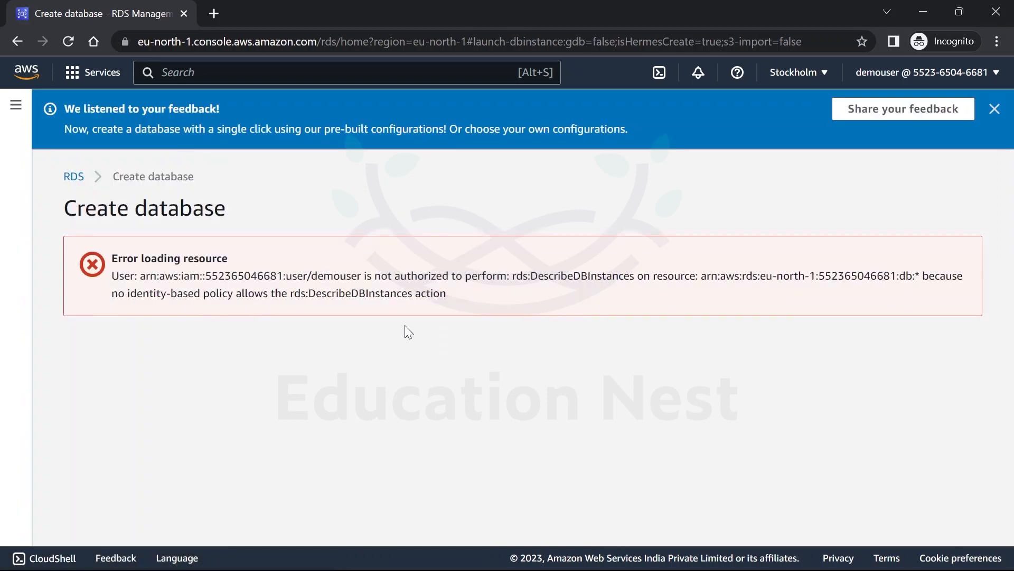
drag(226, 259, 108, 263)
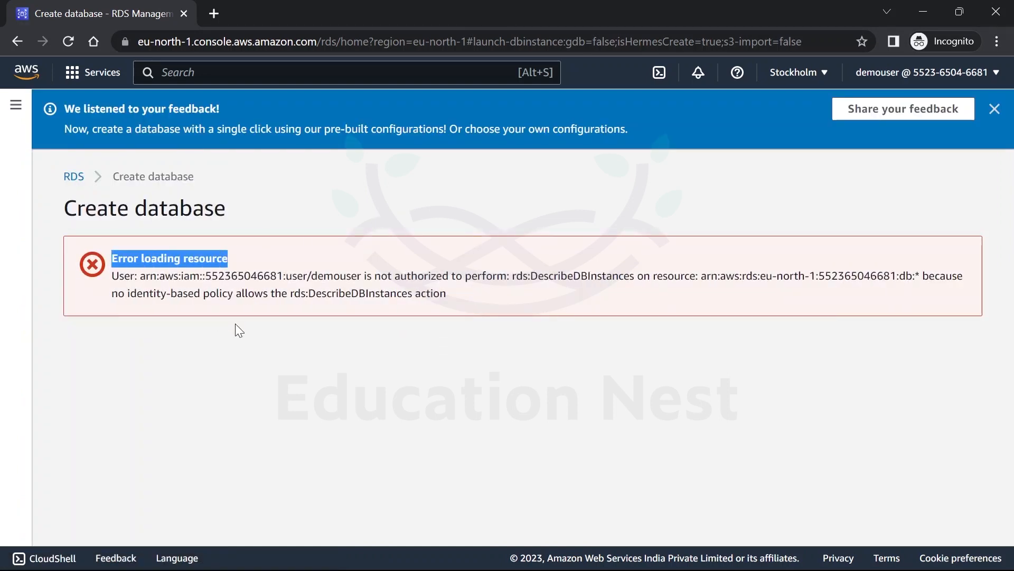
Step: Search for "ec2", open the EC2 Instances list, and switch the region to N. Virginia
click(244, 75)
text(ec2)
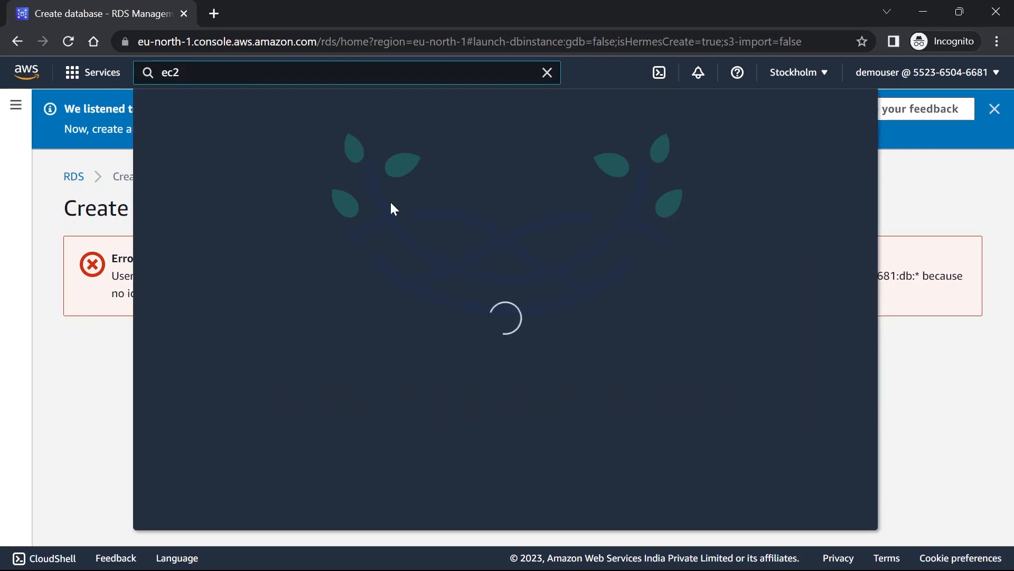
click(387, 196)
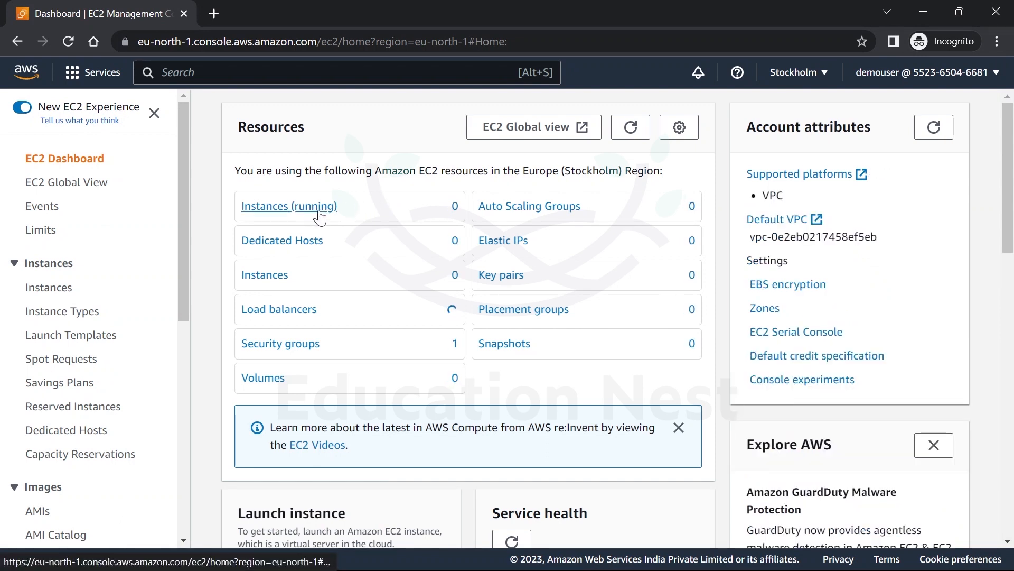
click(33, 290)
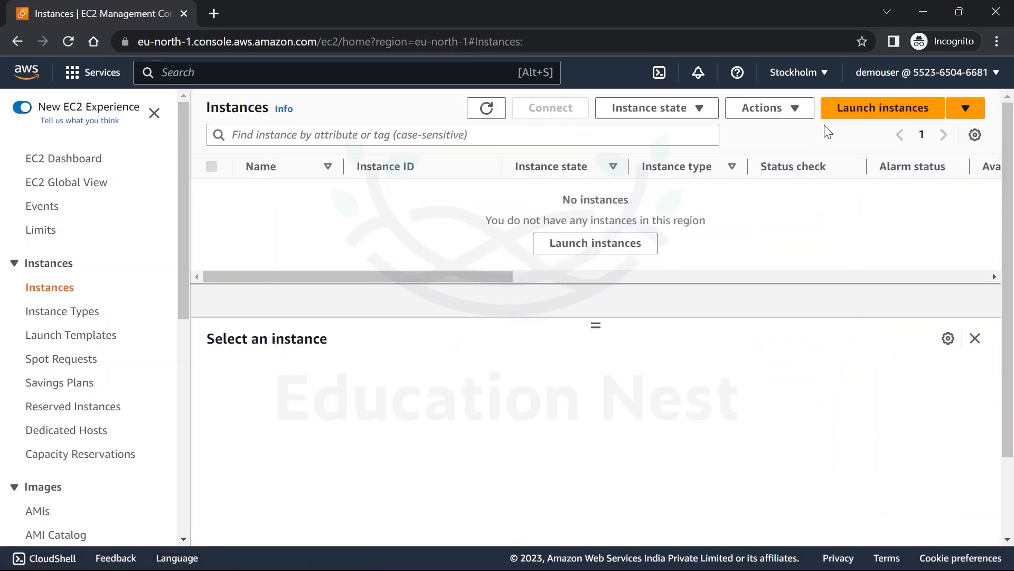
click(800, 72)
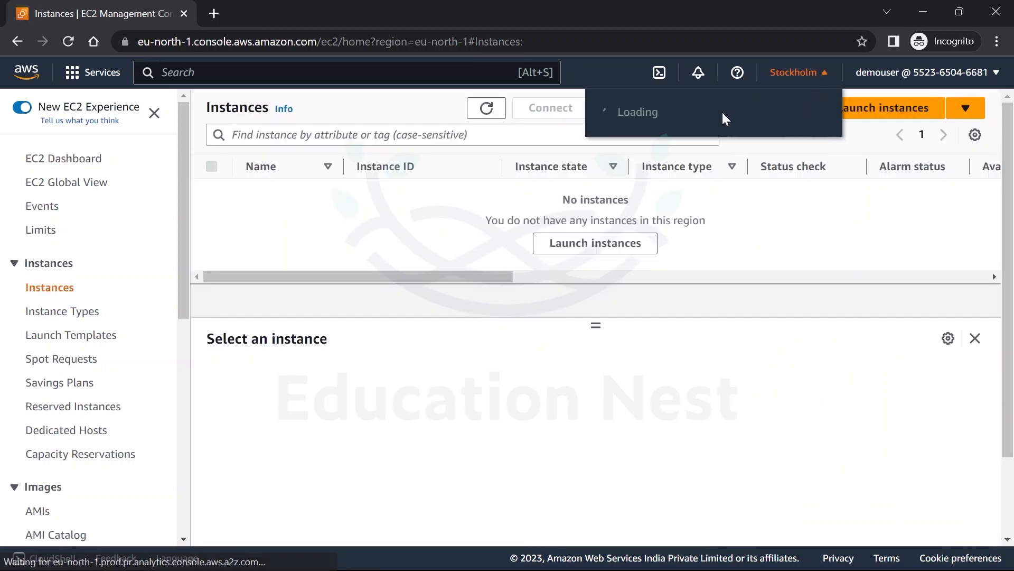
click(661, 114)
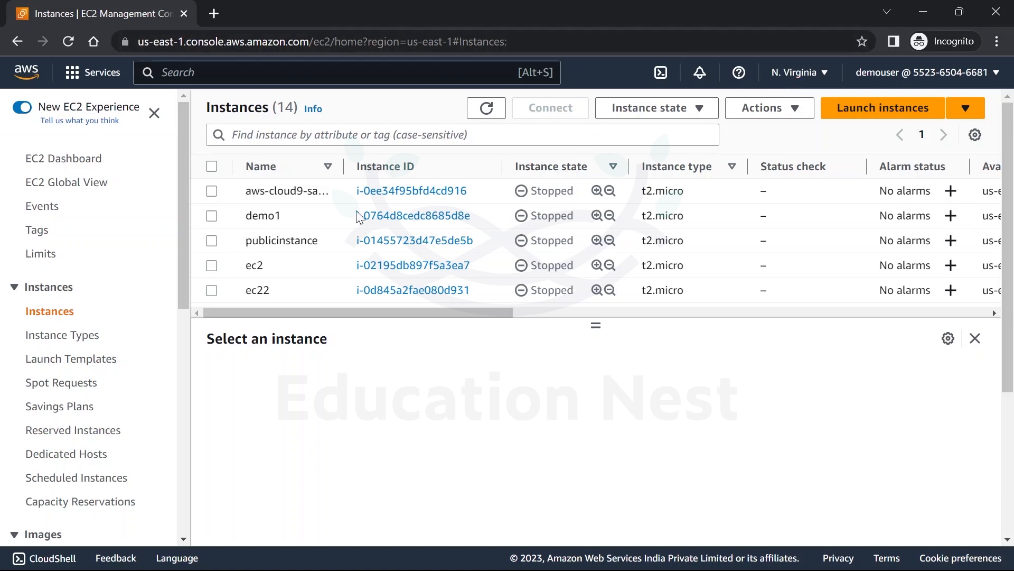
Step: Stop the running app server and web server instances
scroll(278, 296, down, 5)
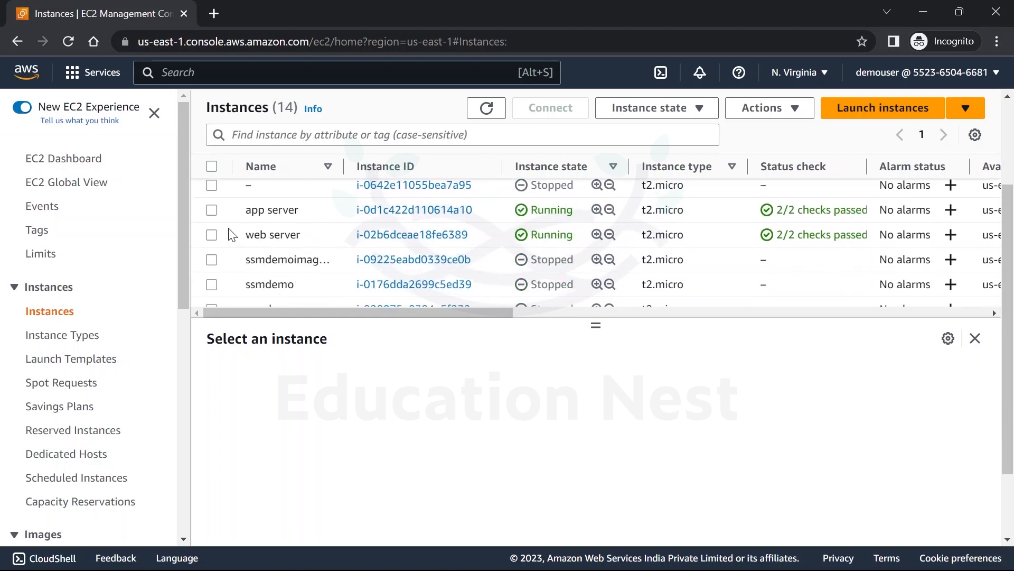
click(212, 210)
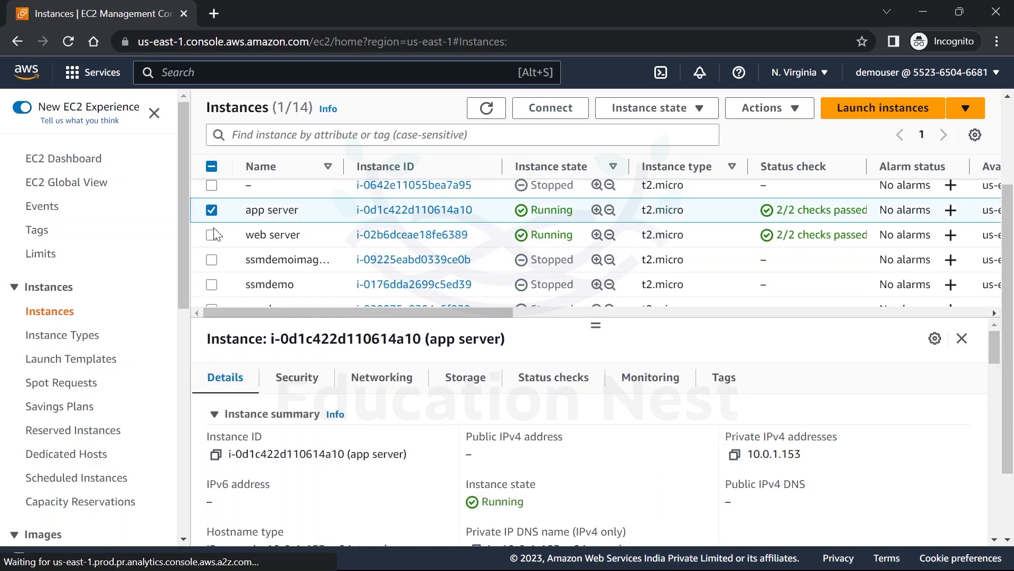
click(211, 235)
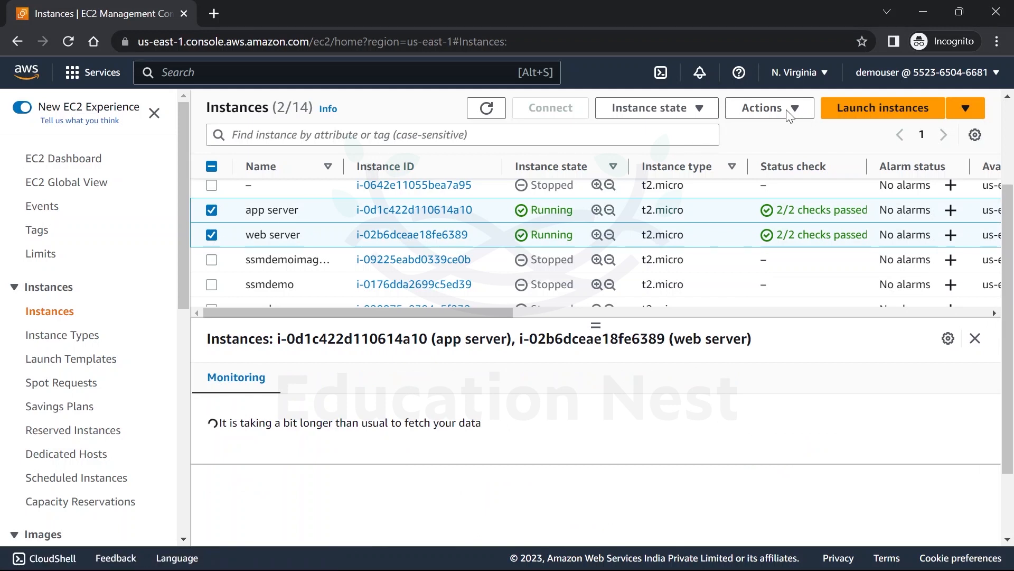
click(688, 111)
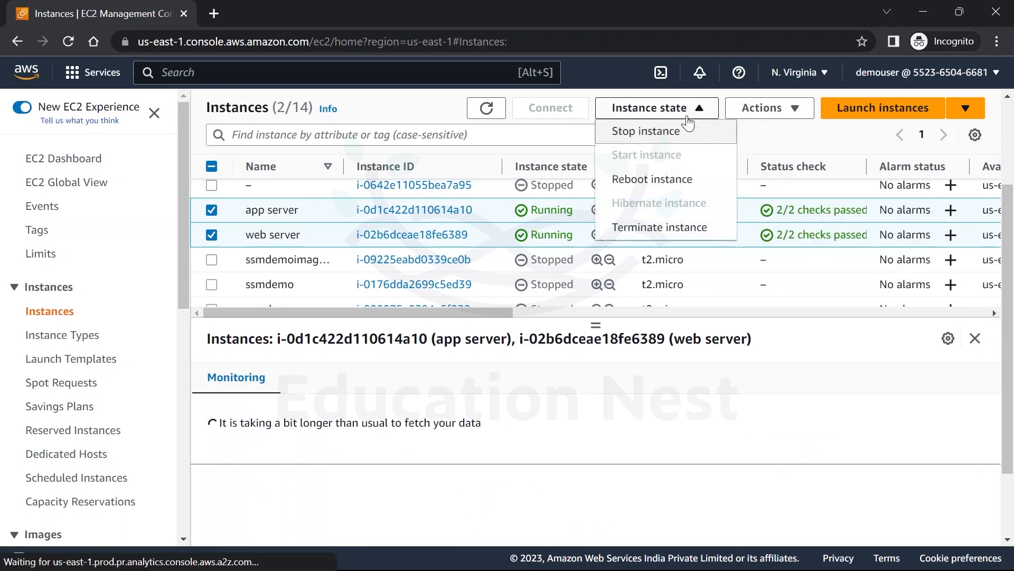
click(669, 139)
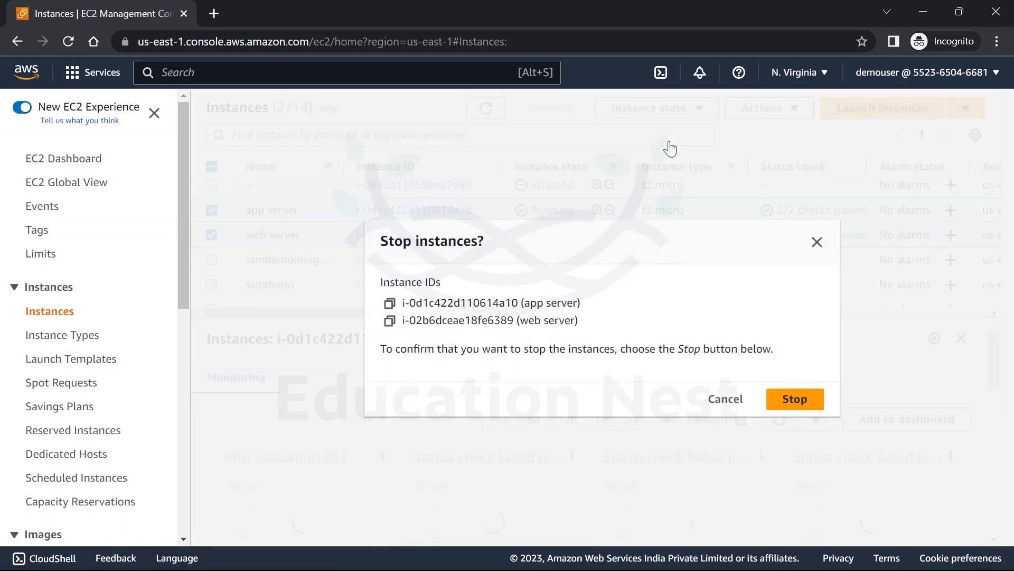
click(797, 406)
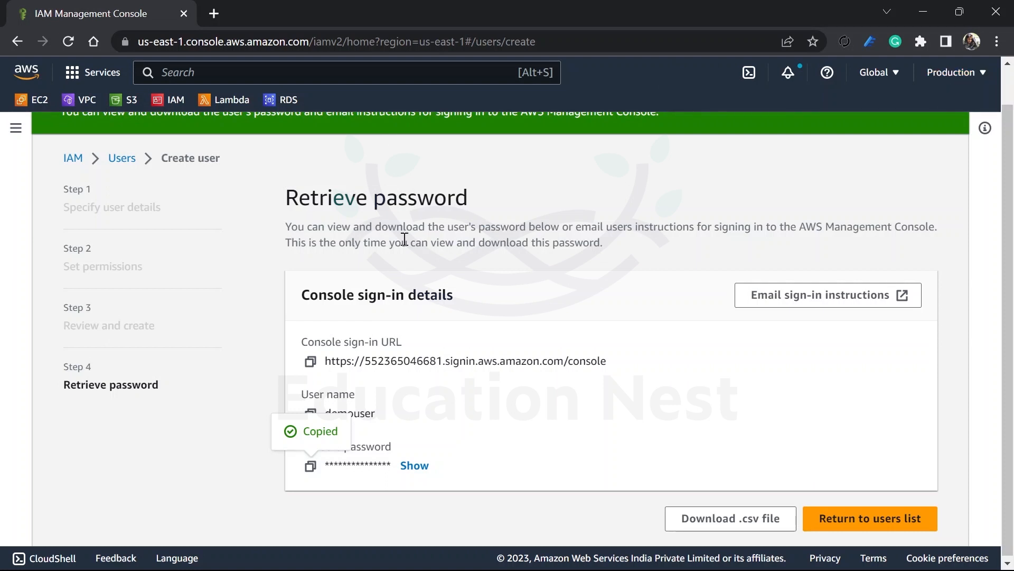
Step: Return to the administrator's IAM console, open the Developers user group, and review its users and attached permissions policies
click(74, 158)
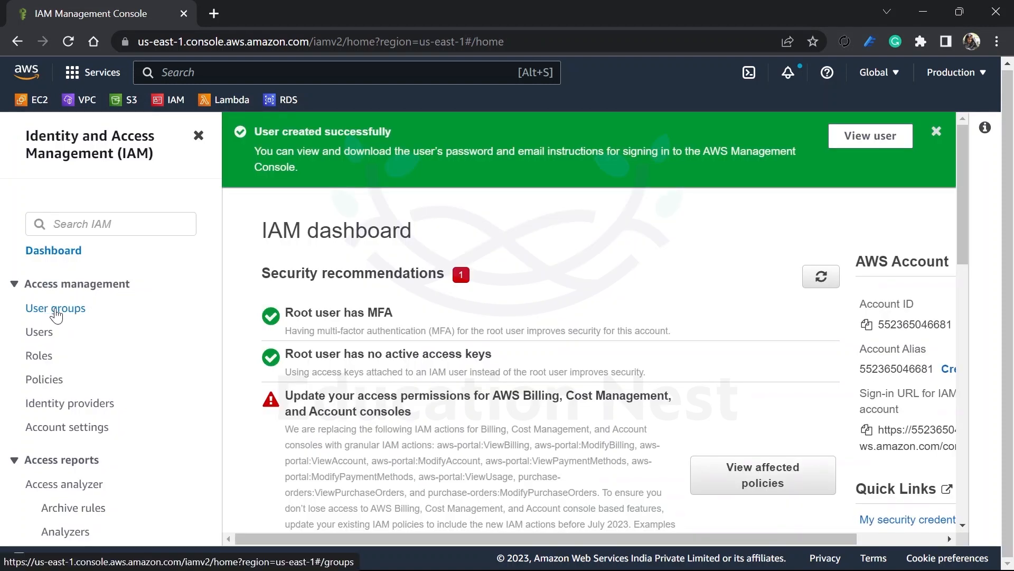
click(55, 312)
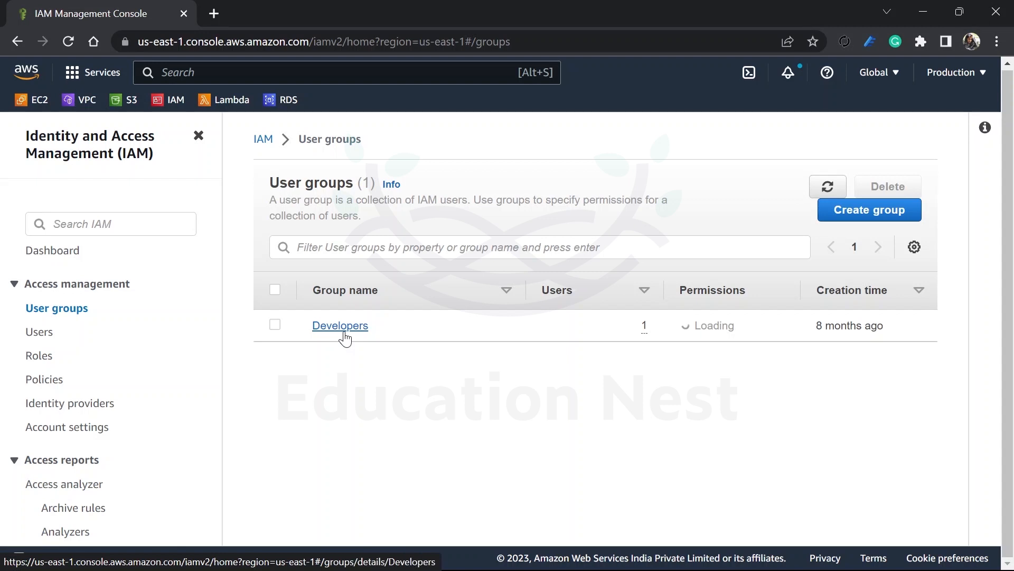
click(344, 335)
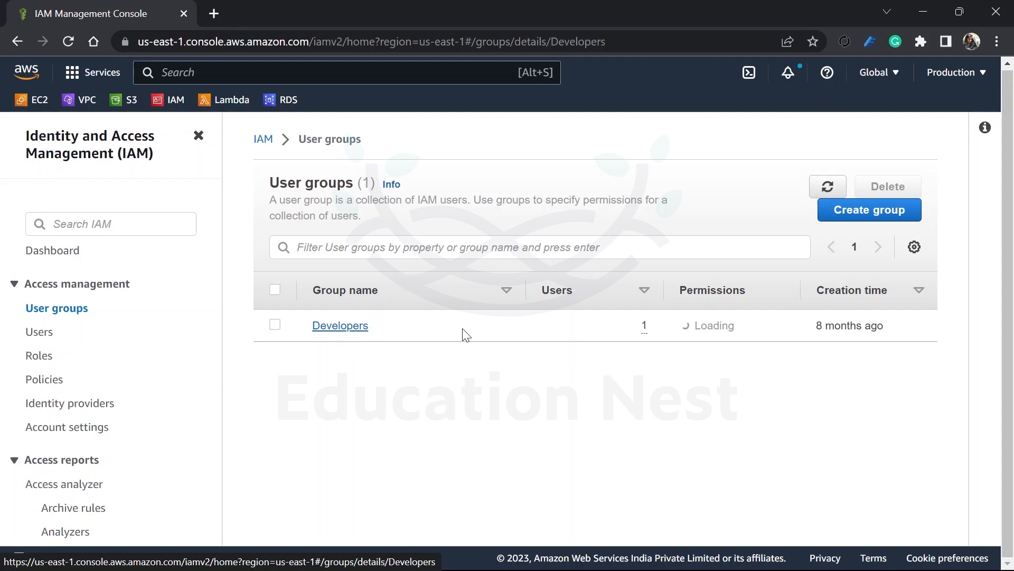
scroll(502, 364, down, 2)
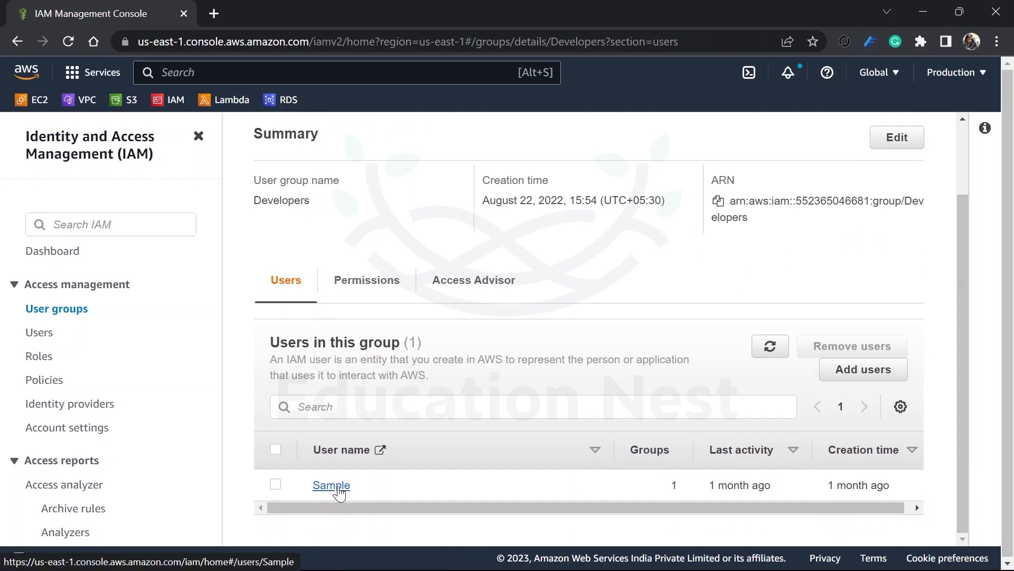
click(386, 274)
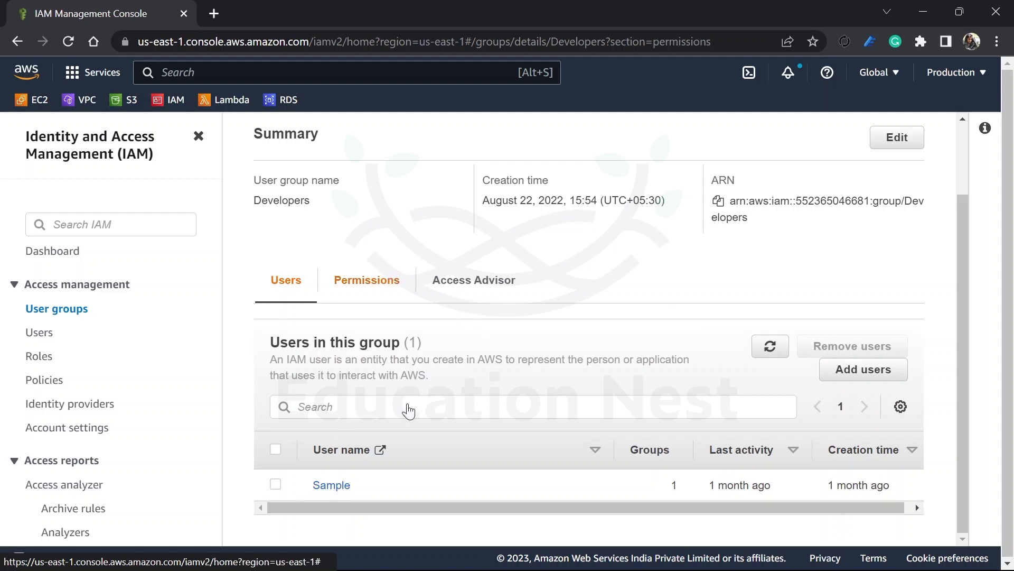
scroll(408, 404, down, 2)
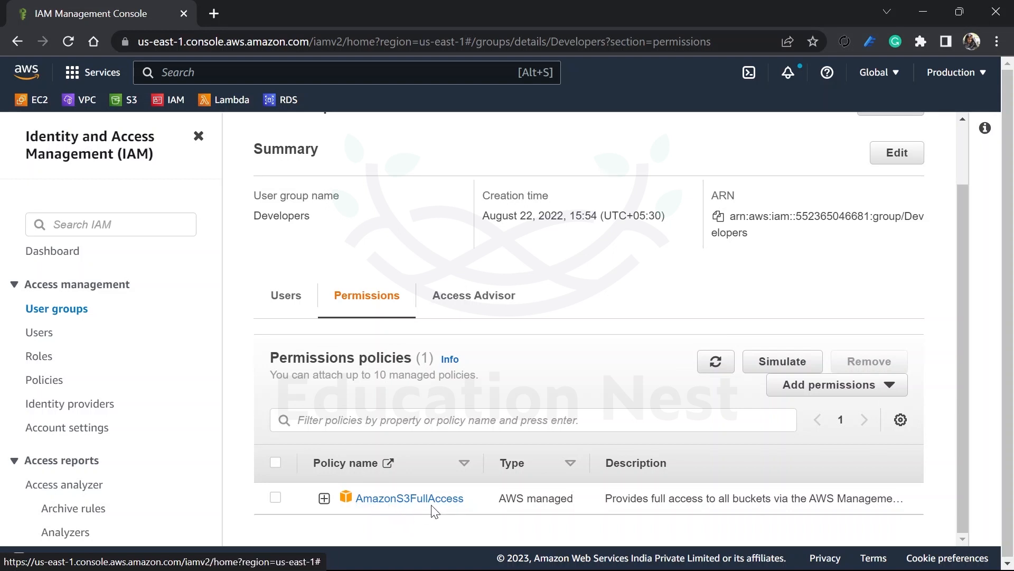
scroll(432, 510, up, 2)
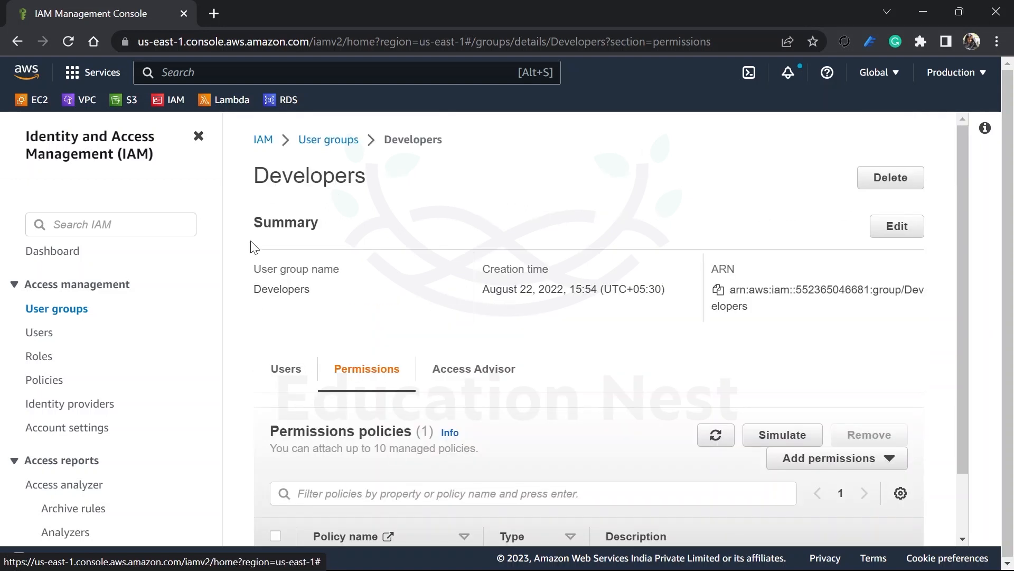
Step: Start a new user group named "security" and add demouser to it
click(357, 141)
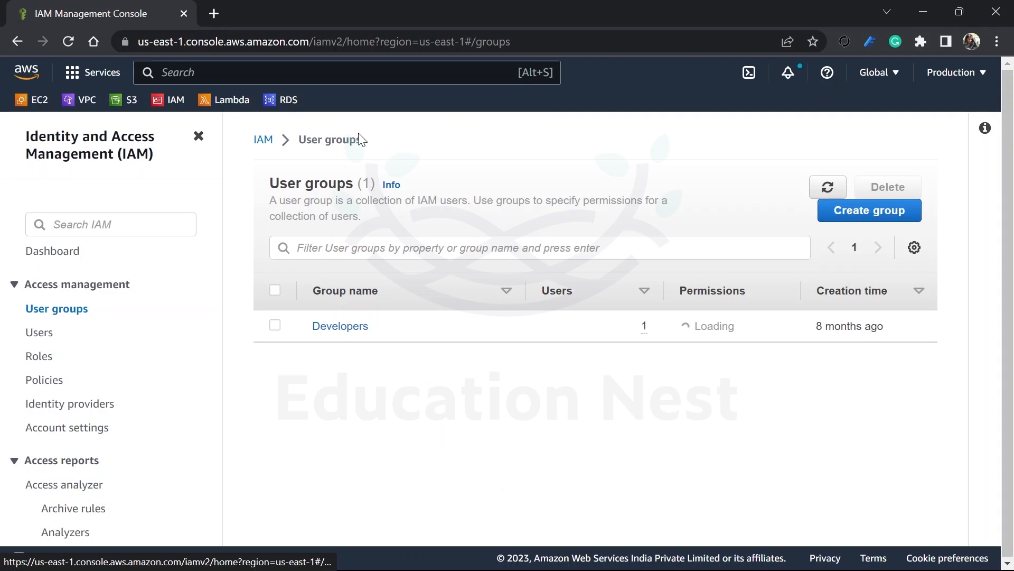
click(879, 217)
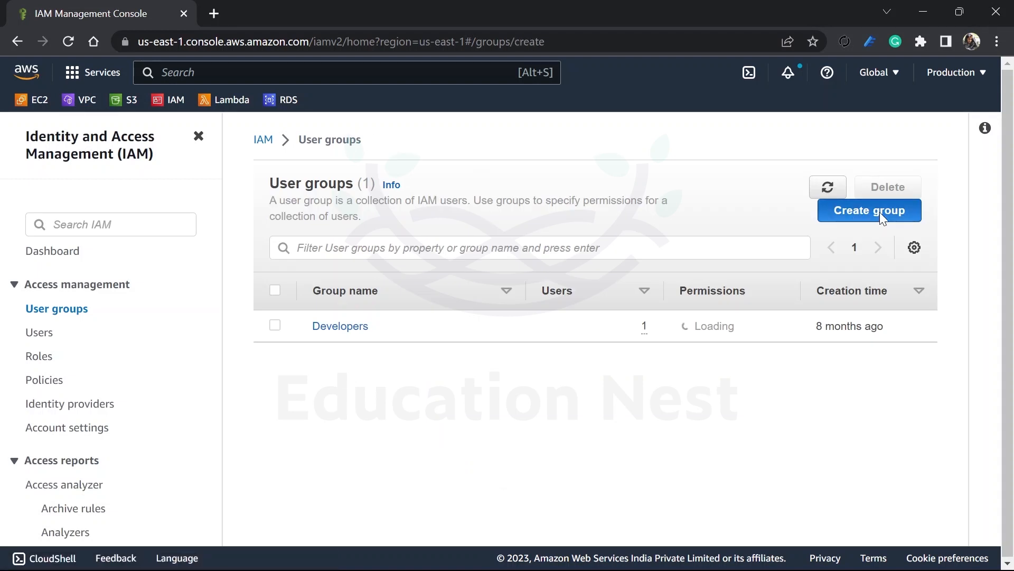
click(394, 308)
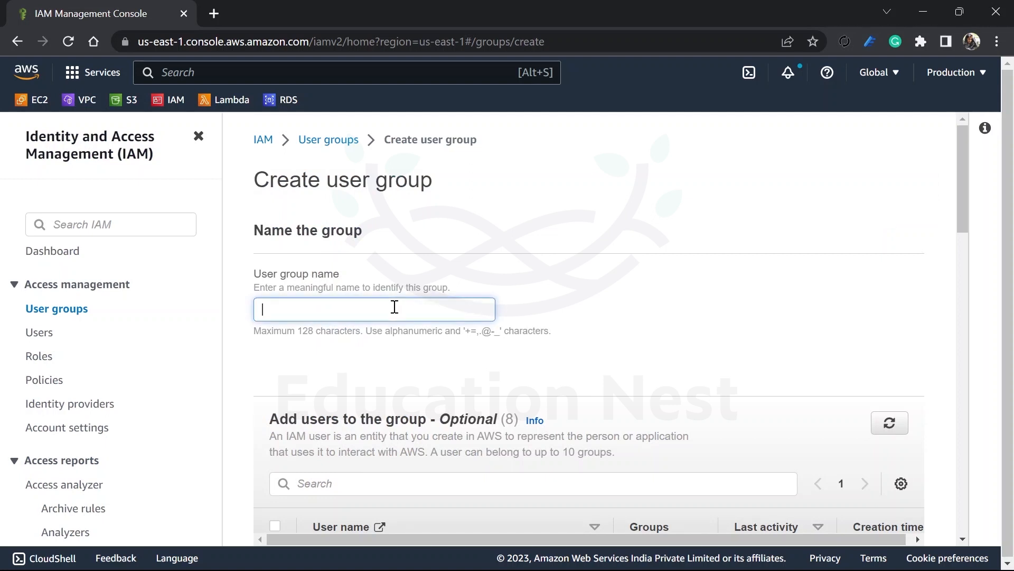
text(sy)
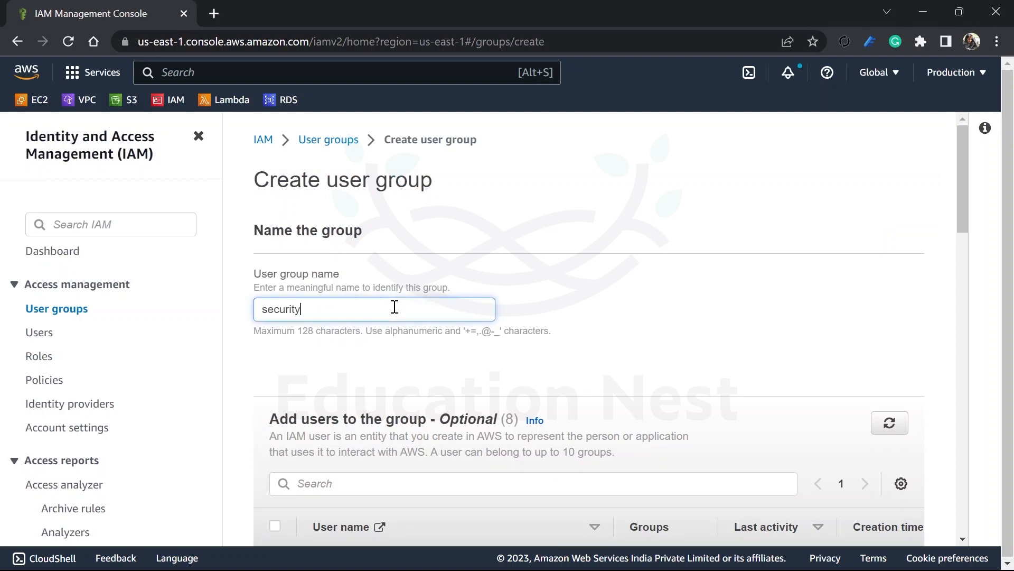
scroll(395, 307, down, 4)
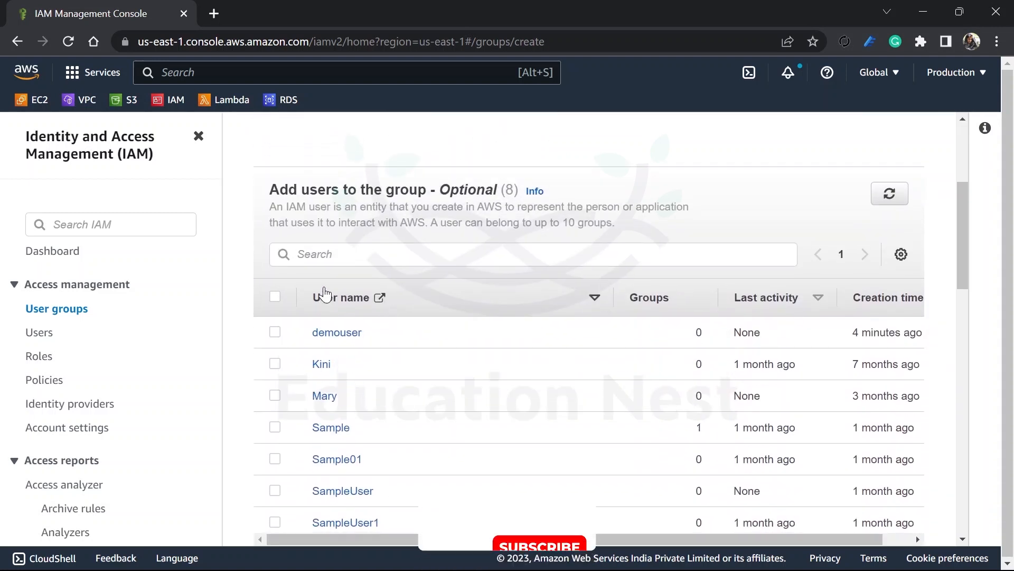
scroll(317, 407, down, 1)
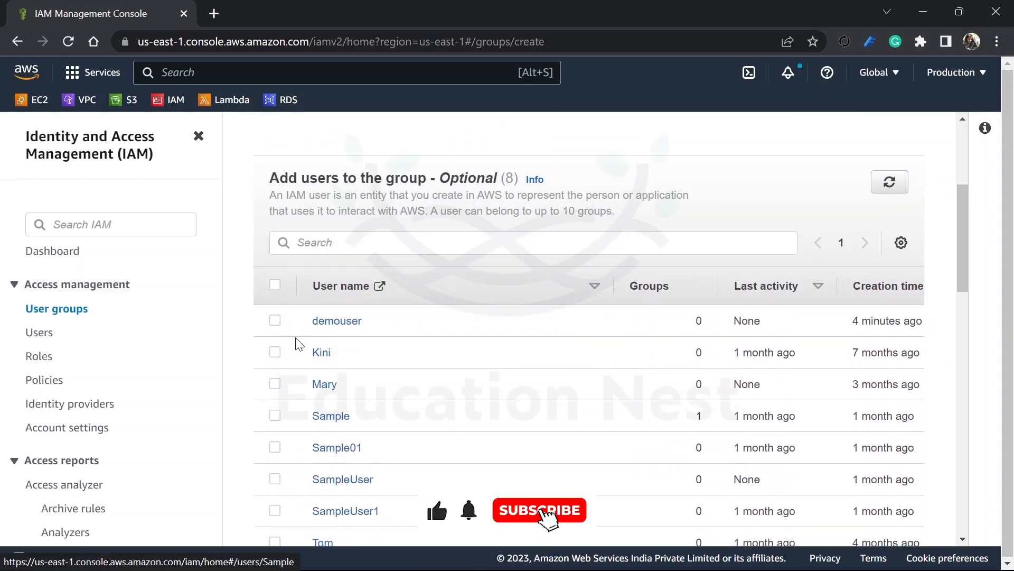
click(279, 323)
Step: Filter the permissions policies by "cloudwatch", select CloudWatchFullAccess for the new group, and review the selections
scroll(435, 353, down, 5)
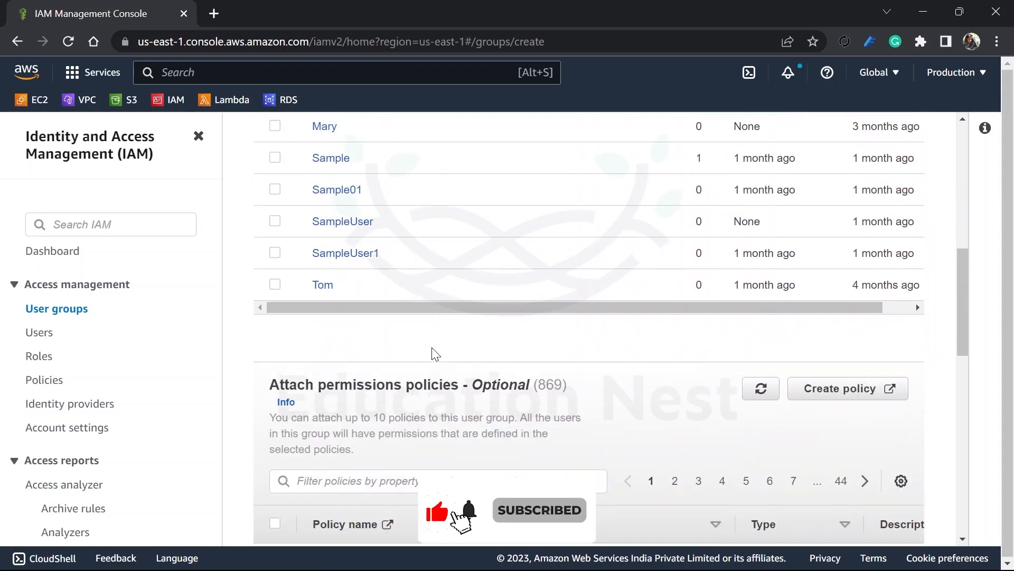
scroll(434, 352, down, 5)
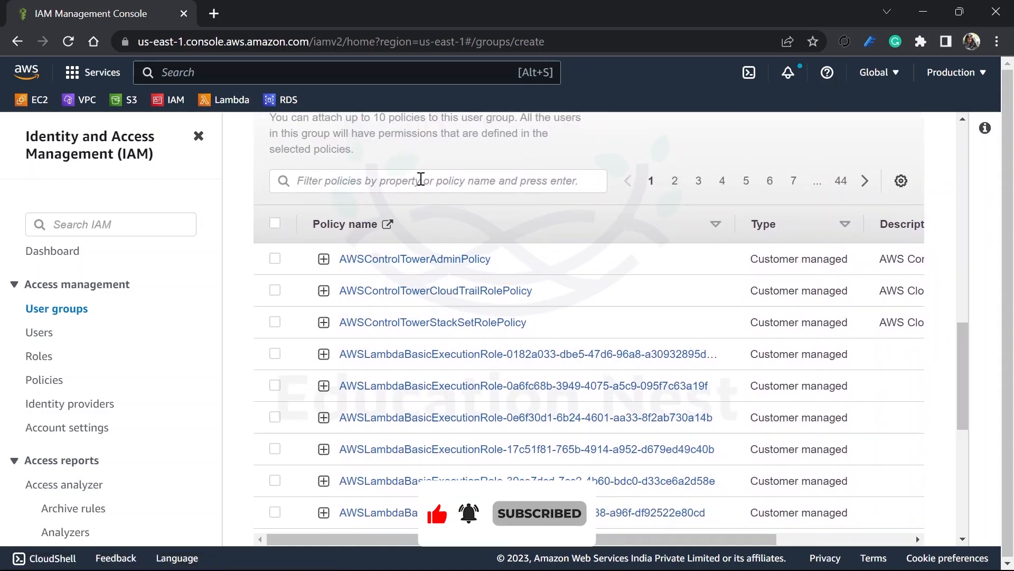
click(421, 179)
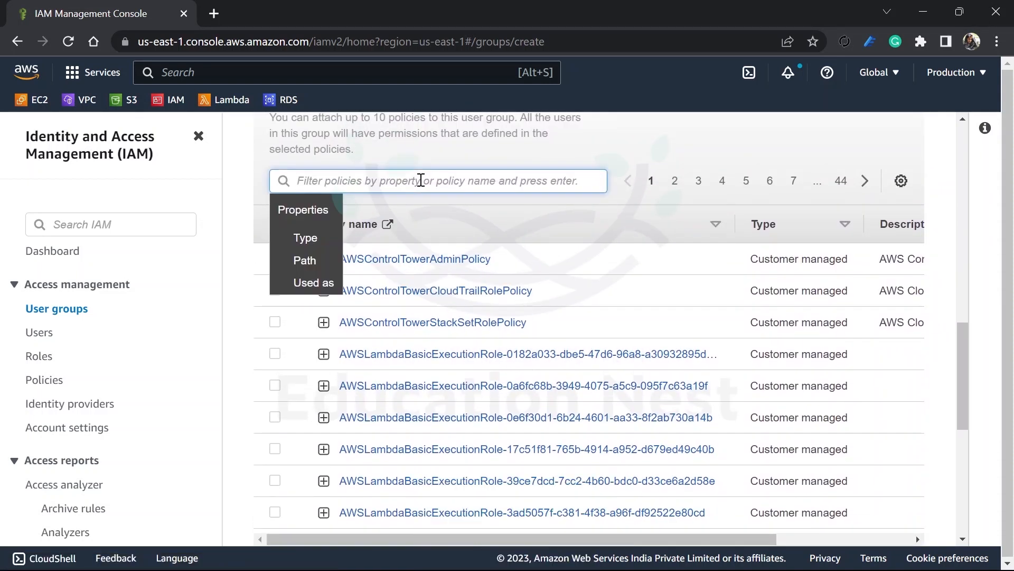
text(cloudwatch)
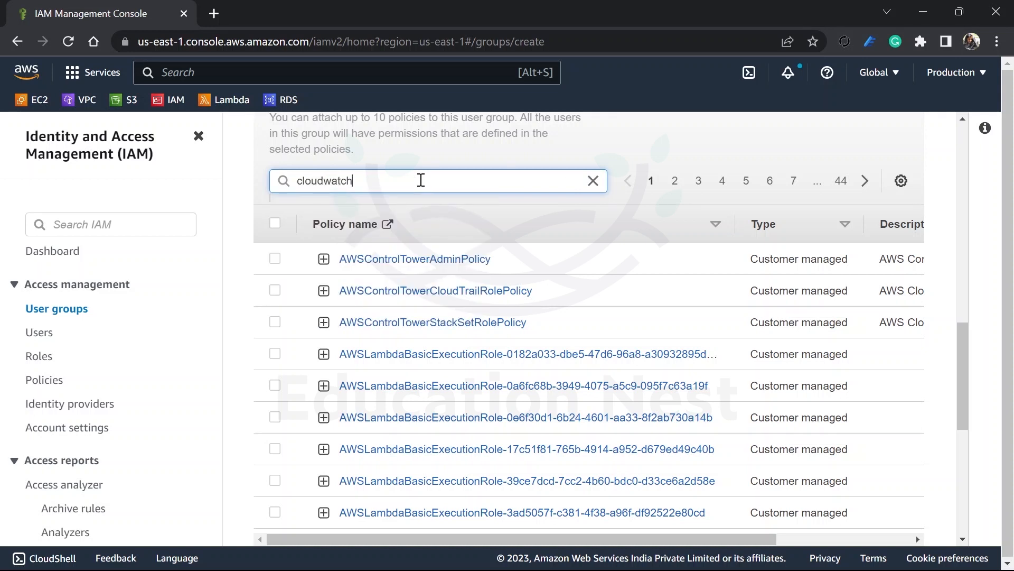
key(Return)
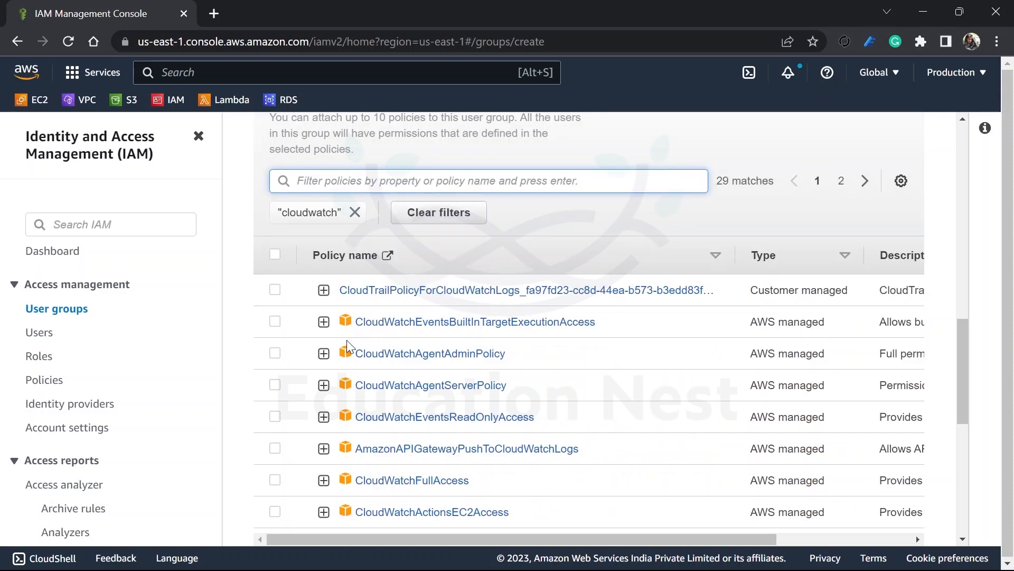
scroll(338, 414, down, 1)
click(277, 424)
scroll(548, 431, down, 3)
scroll(548, 431, up, 13)
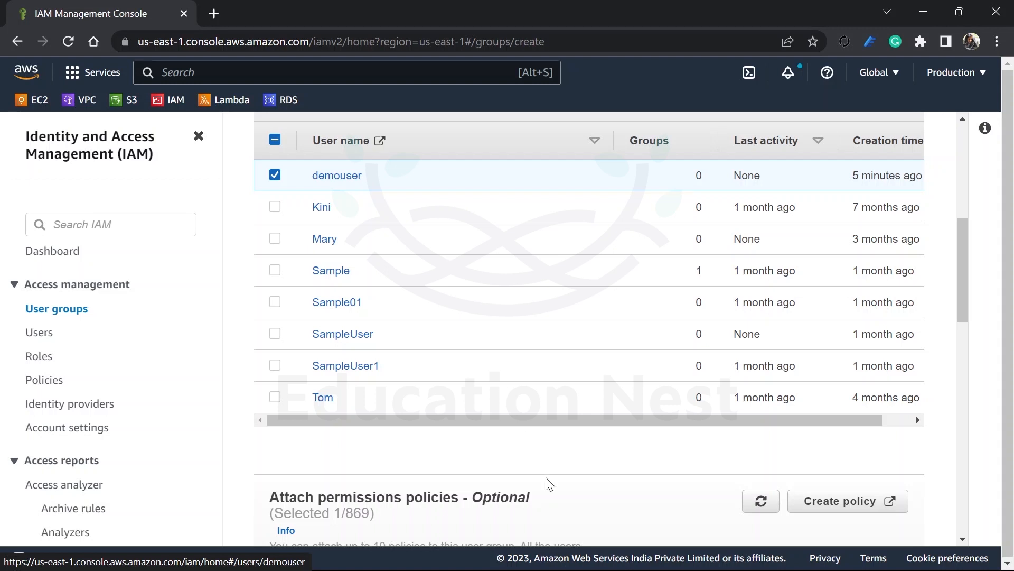
Step: Check the selected policies for the new "security" user group and create the group
scroll(551, 484, down, 5)
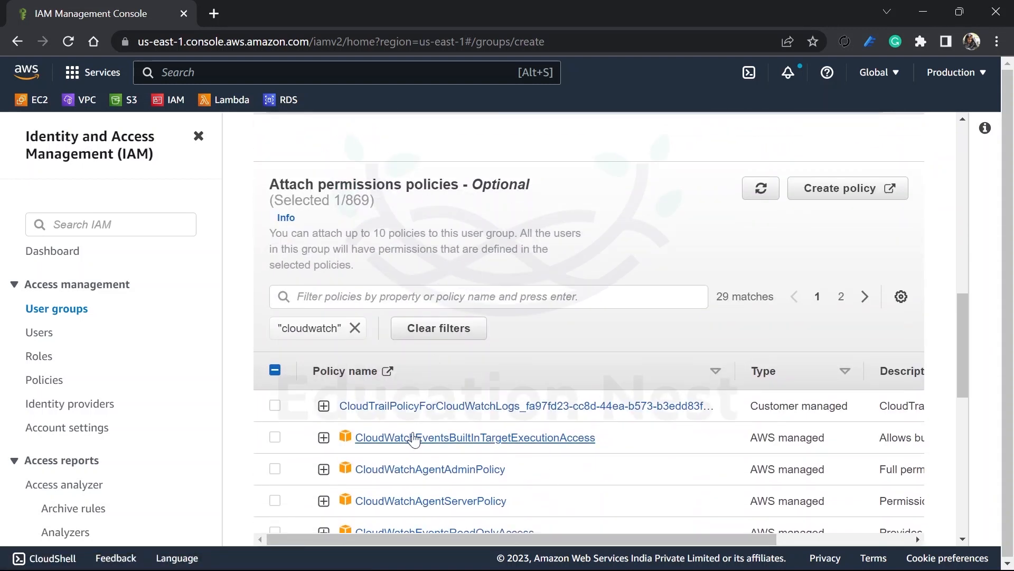
scroll(414, 438, down, 2)
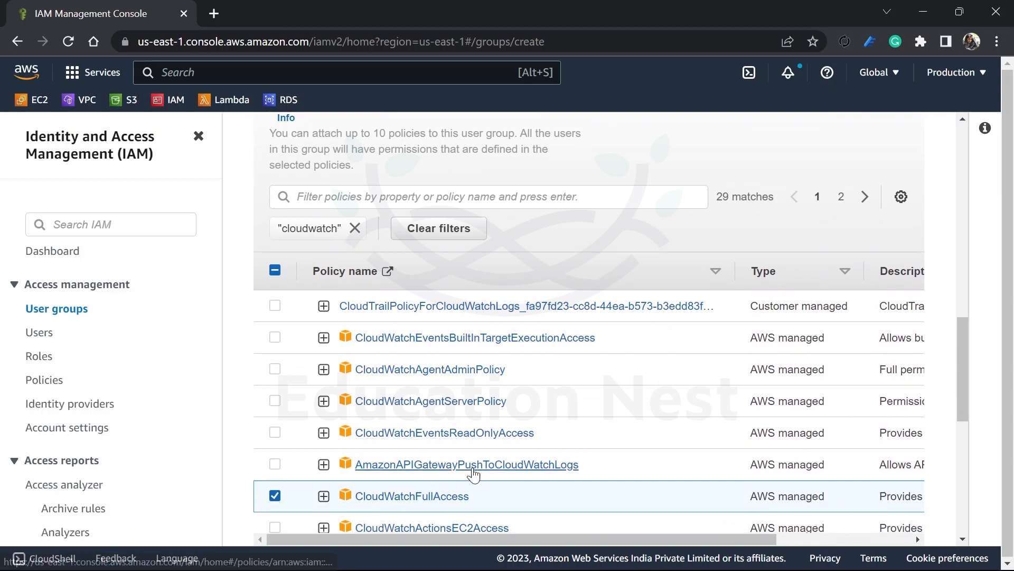
scroll(473, 471, down, 5)
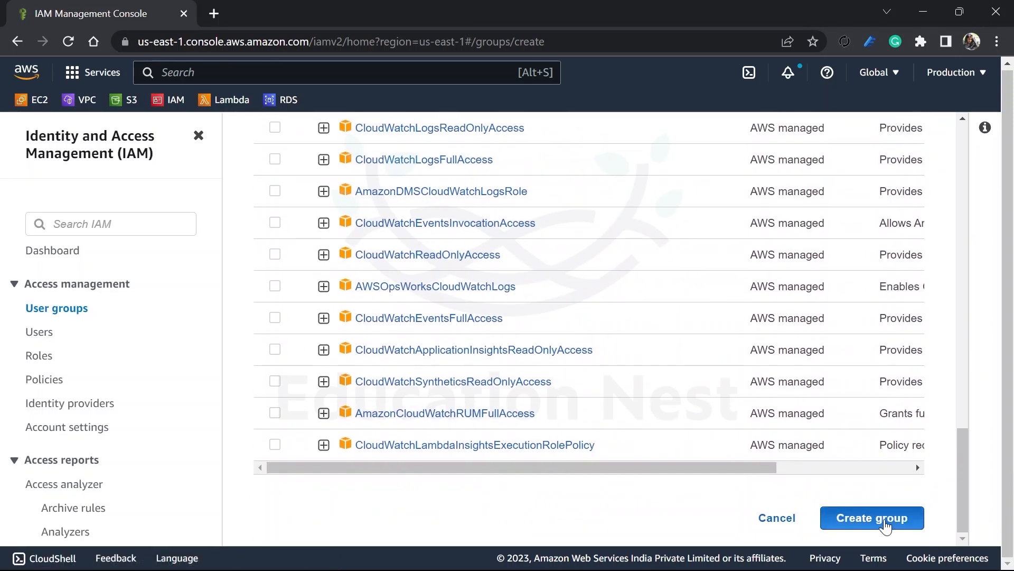
scroll(554, 457, up, 2)
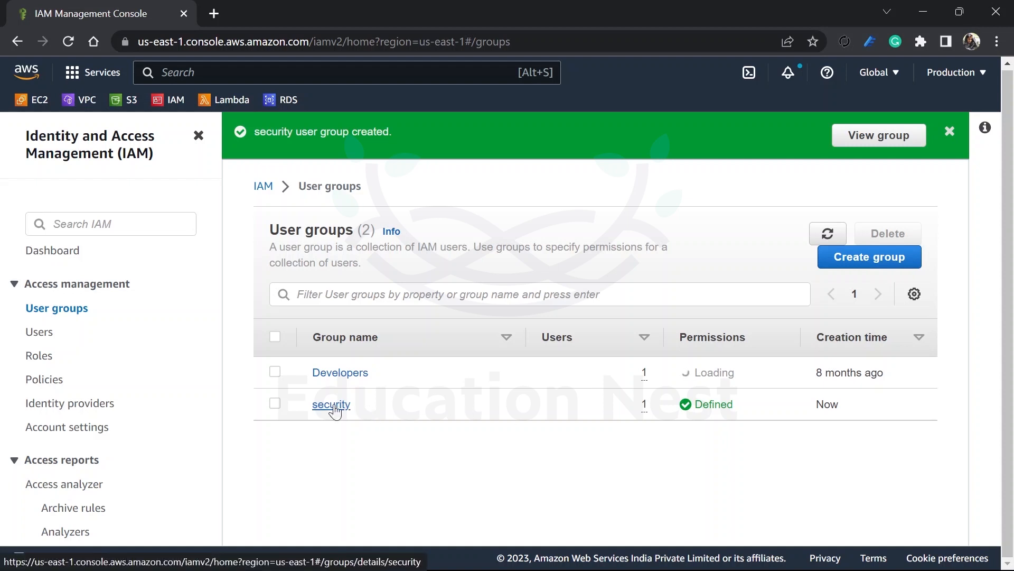
Step: Switch to demouser's console session, search the services for "cloudwatch" and open CloudWatch
key(alt+Tab)
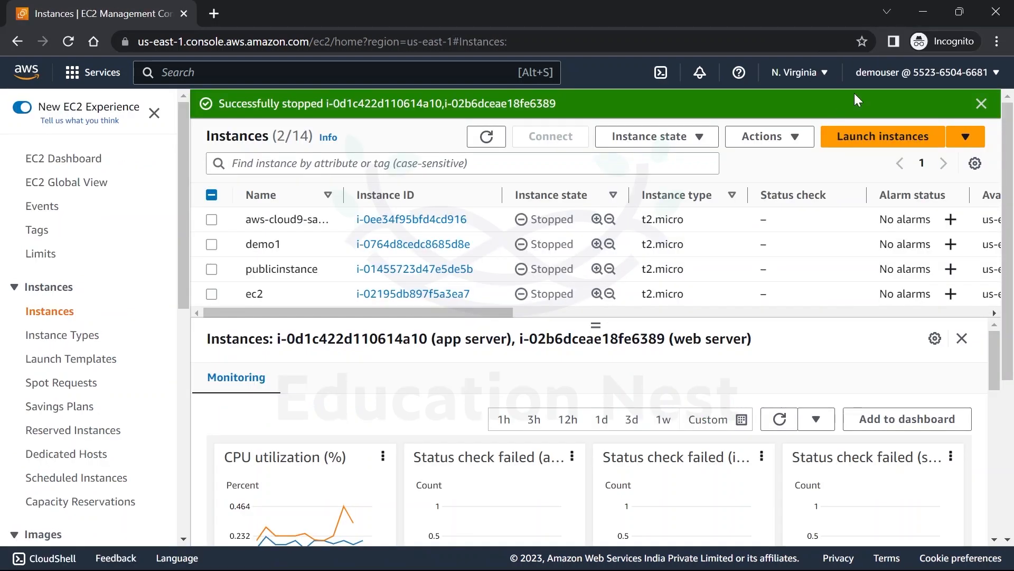
click(293, 64)
text(cl)
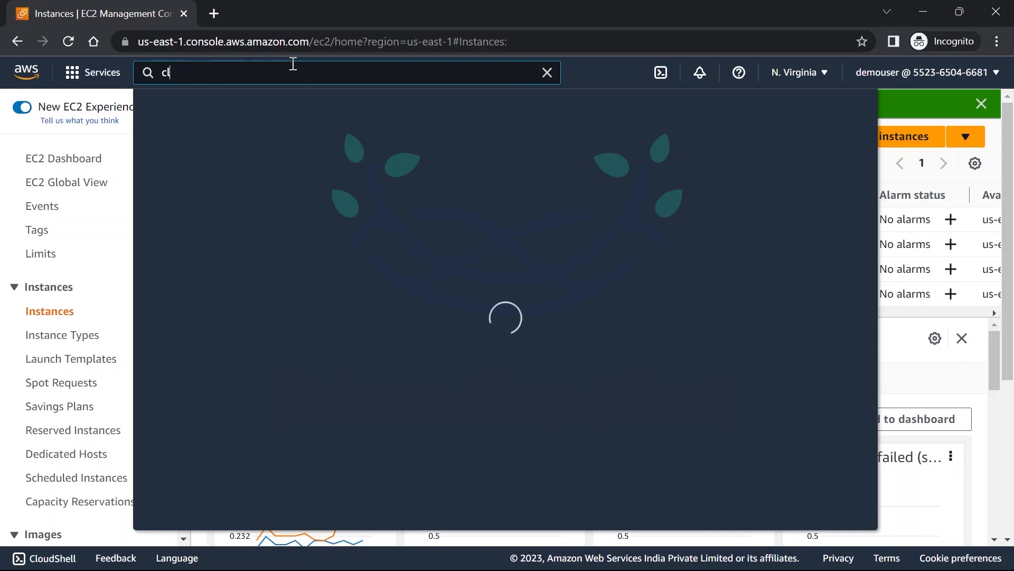
text(oudwatch)
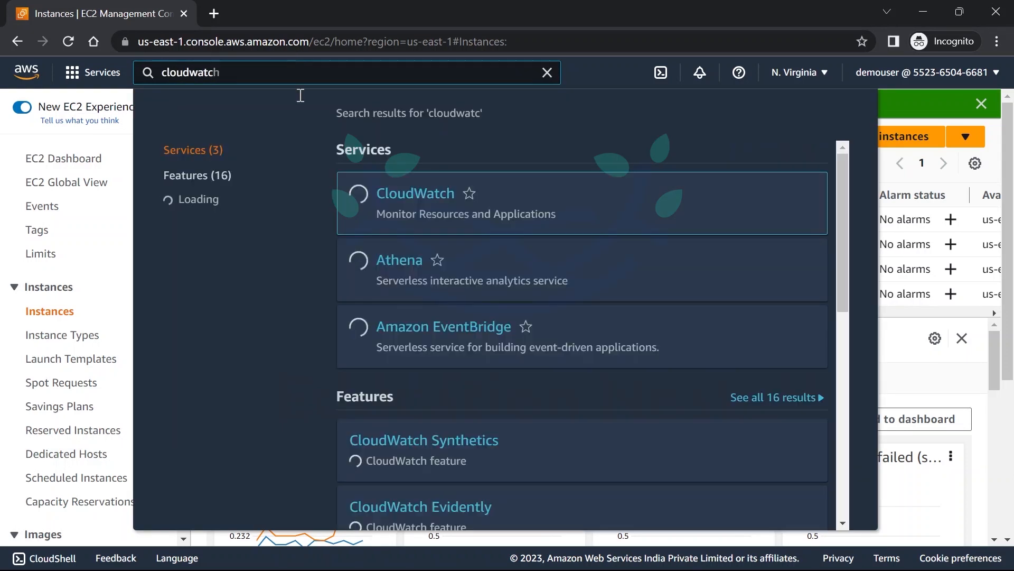
click(400, 193)
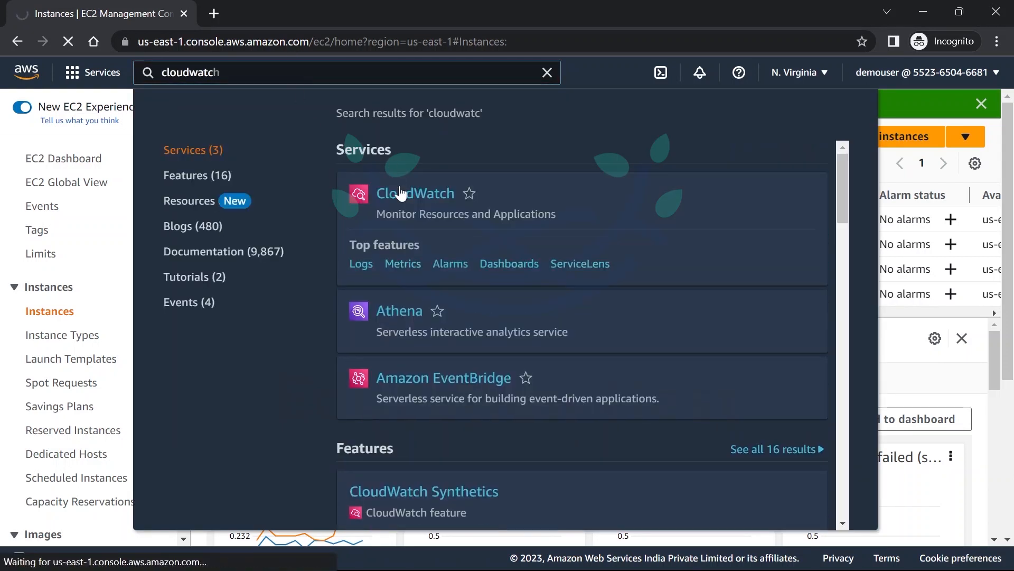